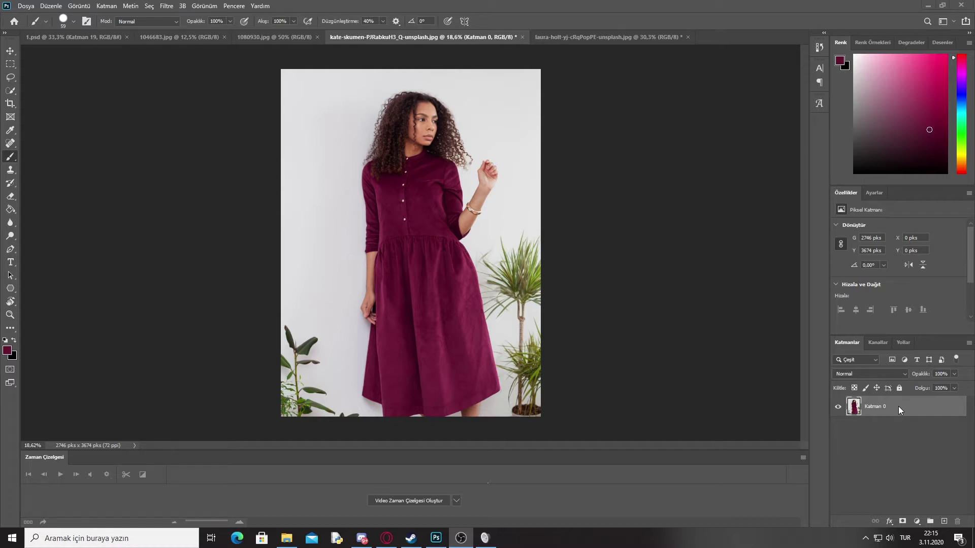
Step: Add a Hue/Saturation layer and push the hue to +180, turning the dress green
{"action": "left_click", "coordinate": [917, 521]}
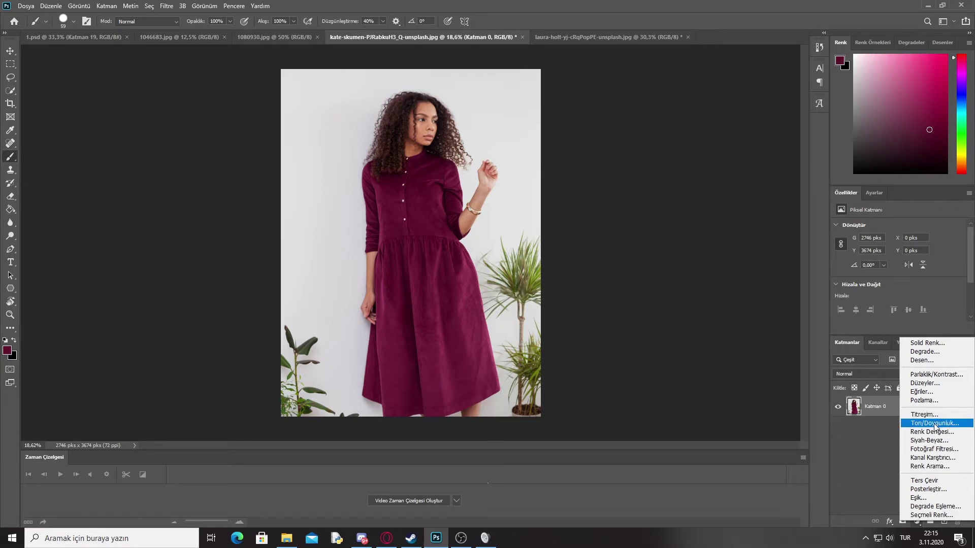
{"action": "left_click", "coordinate": [934, 423]}
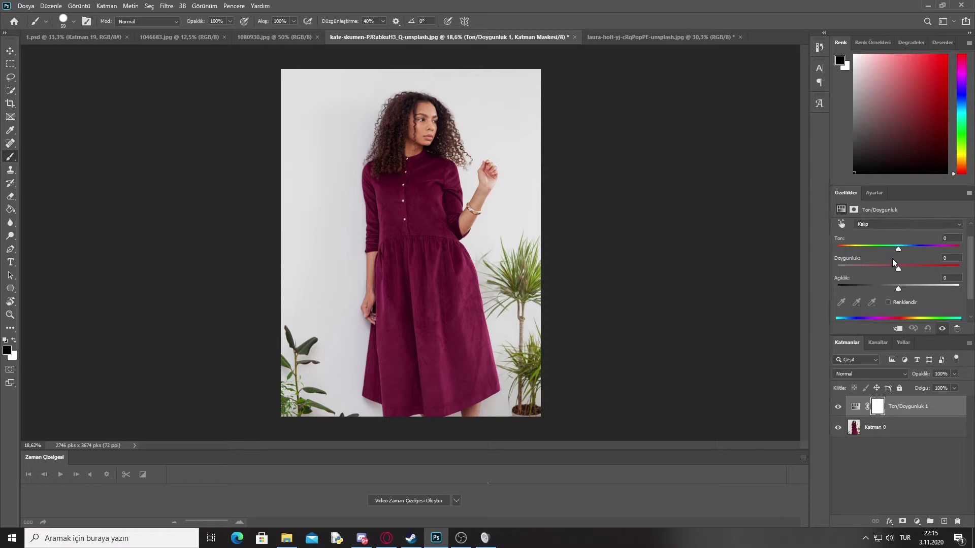
{"action": "scroll", "coordinate": [899, 256], "scroll_direction": "down", "scroll_amount": 1}
{"action": "left_click_drag", "start_coordinate": [897, 248], "coordinate": [882, 249]}
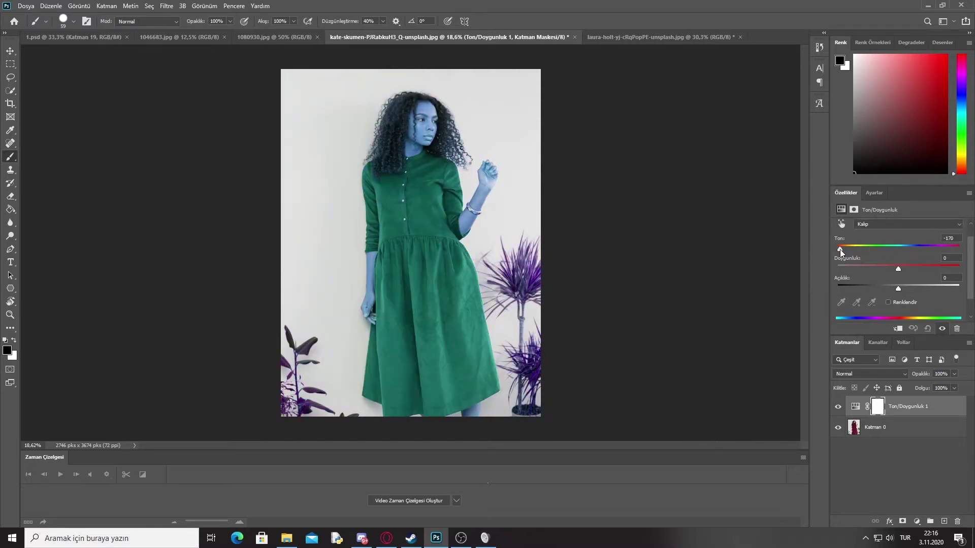
{"action": "left_click_drag", "start_coordinate": [881, 247], "coordinate": [965, 243]}
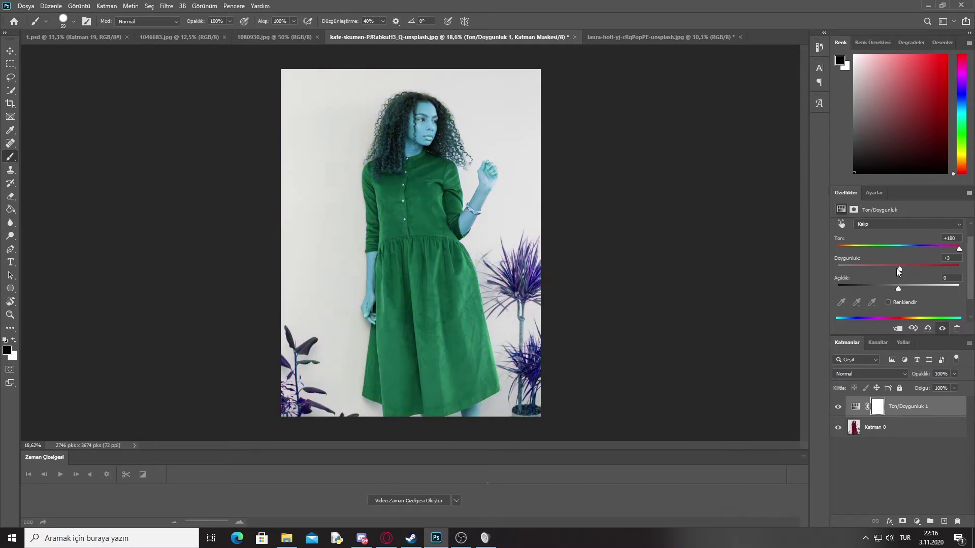
Step: Bring the hue back to about +8, then delete the Hue/Saturation layer
{"action": "left_click_drag", "start_coordinate": [897, 268], "coordinate": [897, 269]}
{"action": "scroll", "coordinate": [423, 118], "scroll_direction": "up", "scroll_amount": 5}
{"action": "scroll", "coordinate": [423, 119], "scroll_direction": "down", "scroll_amount": 6}
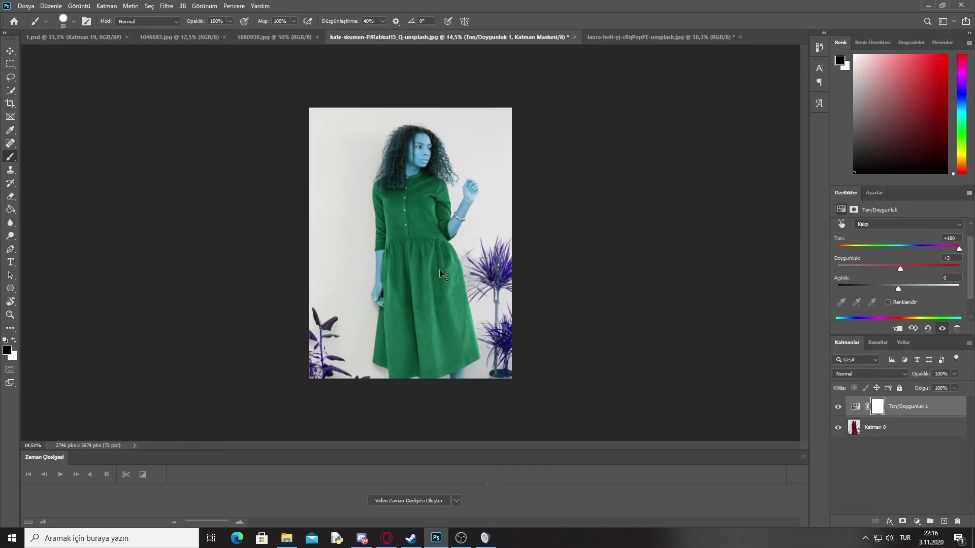
{"action": "scroll", "coordinate": [445, 266], "scroll_direction": "up", "scroll_amount": 1}
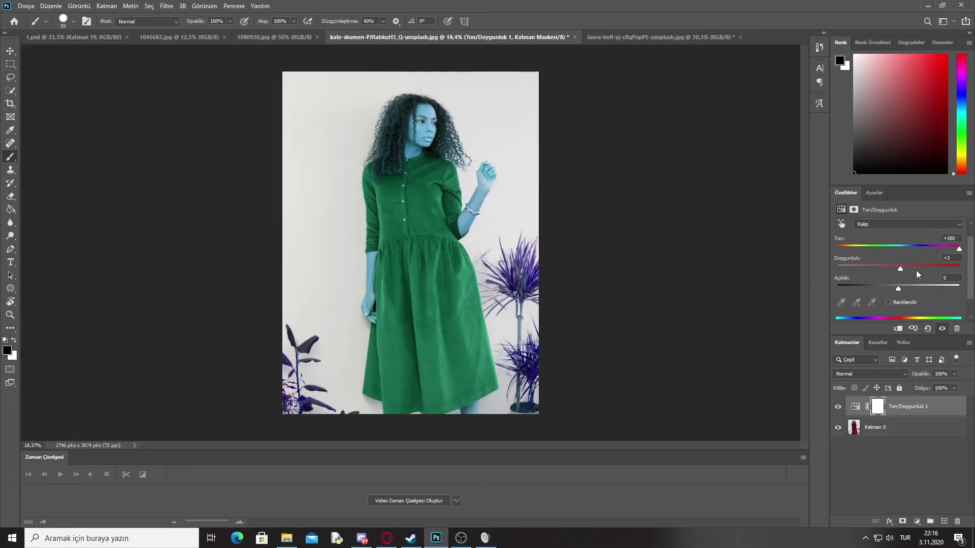
{"action": "left_click", "coordinate": [902, 249]}
{"action": "left_click", "coordinate": [916, 406]}
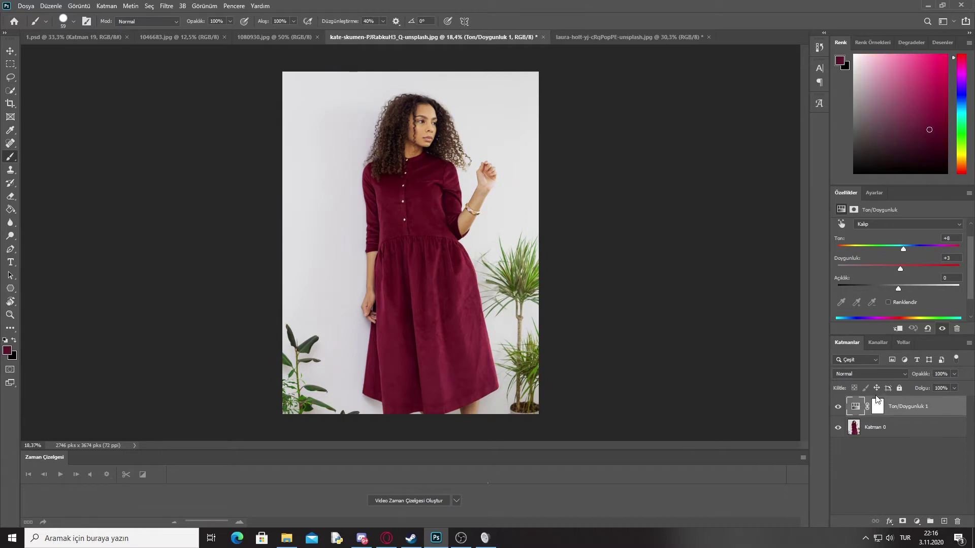
{"action": "key", "text": "Delete"}
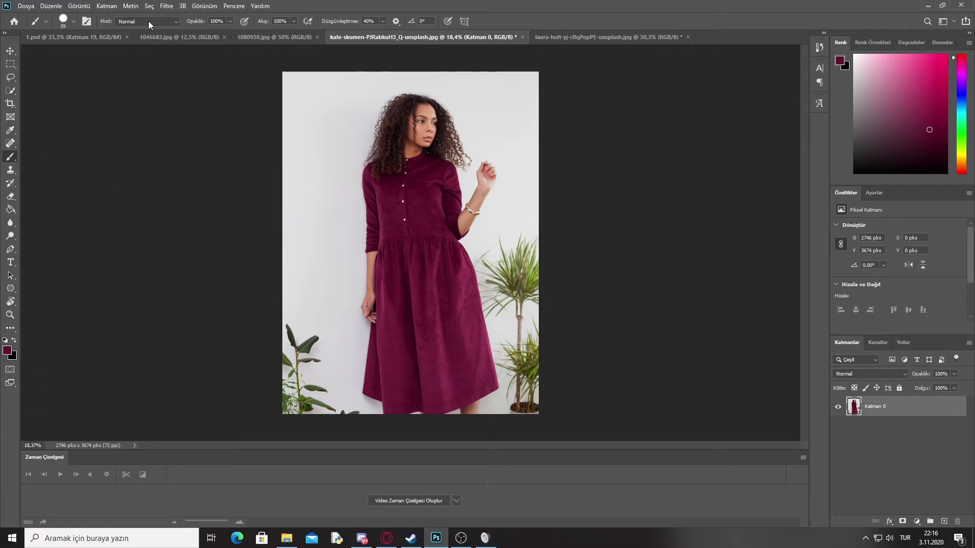
Step: Select the dress with Color Range, sampling it twice at fuzziness 86
{"action": "left_click", "coordinate": [149, 6]}
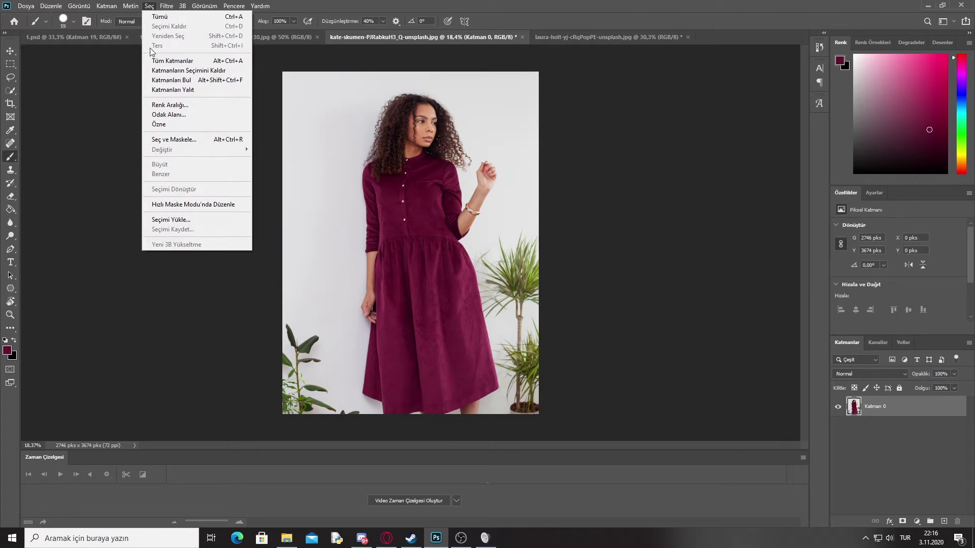
{"action": "left_click", "coordinate": [170, 104]}
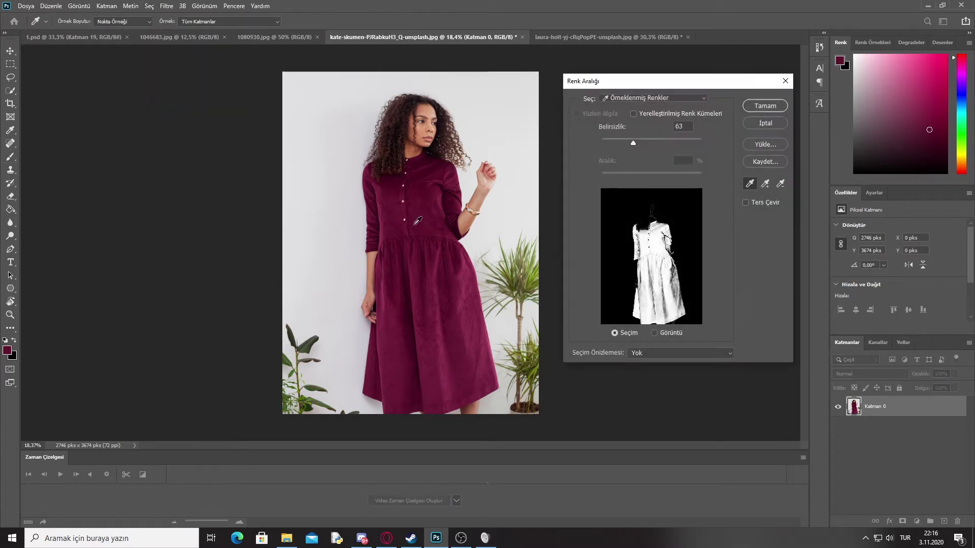
{"action": "left_click", "coordinate": [417, 220]}
{"action": "left_click_drag", "start_coordinate": [633, 143], "coordinate": [643, 143]}
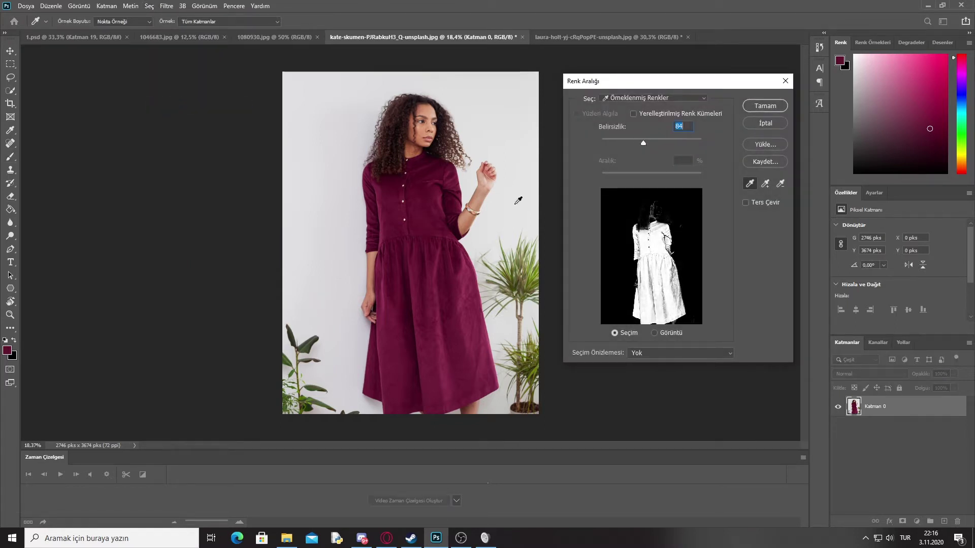
{"action": "left_click", "coordinate": [426, 218]}
{"action": "left_click_drag", "start_coordinate": [644, 144], "coordinate": [644, 144]}
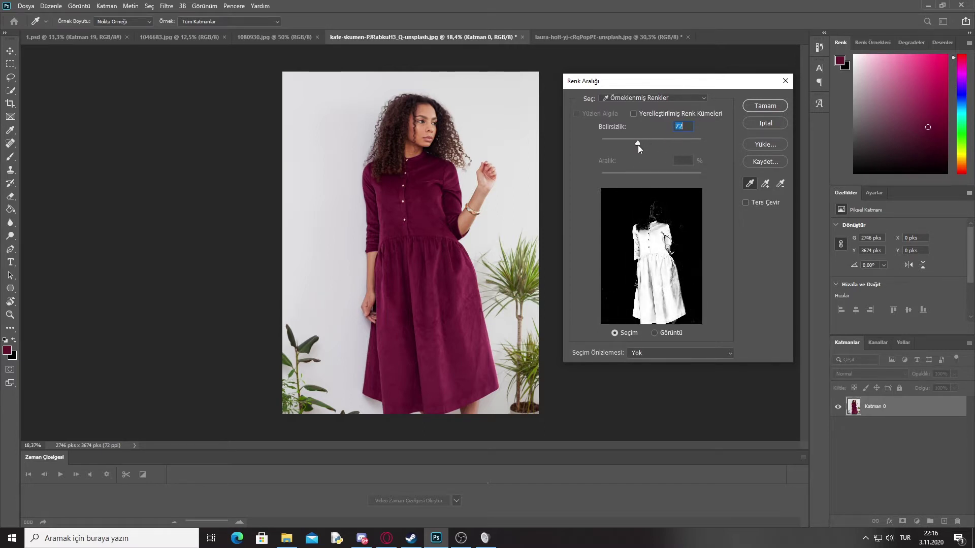
{"action": "left_click", "coordinate": [764, 106]}
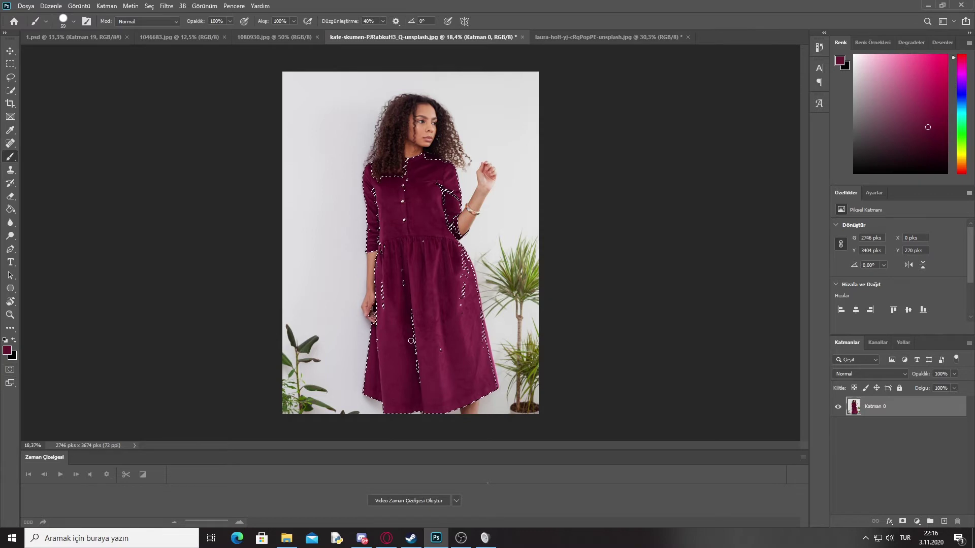
Step: In Quick Mask, paint black with a 288 px brush down the dress centre, then exit
{"action": "left_click", "coordinate": [10, 370]}
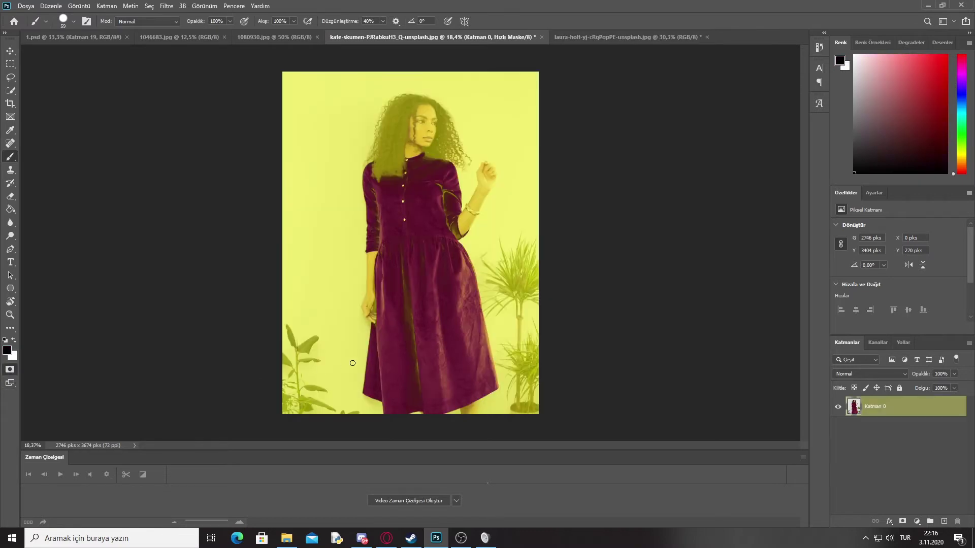
{"action": "left_click_drag", "start_coordinate": [415, 312], "coordinate": [424, 312]}
{"action": "key", "text": "x"}
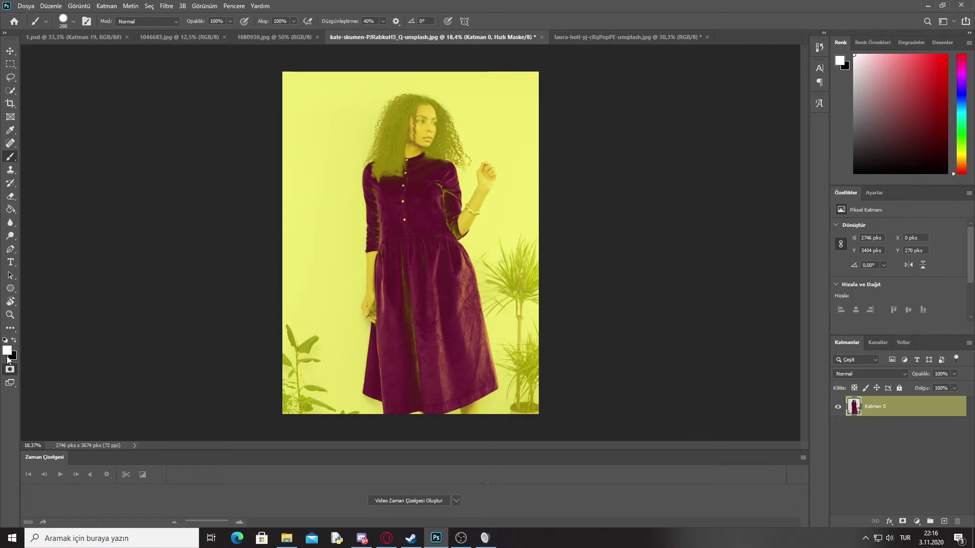
{"action": "key", "text": "x"}
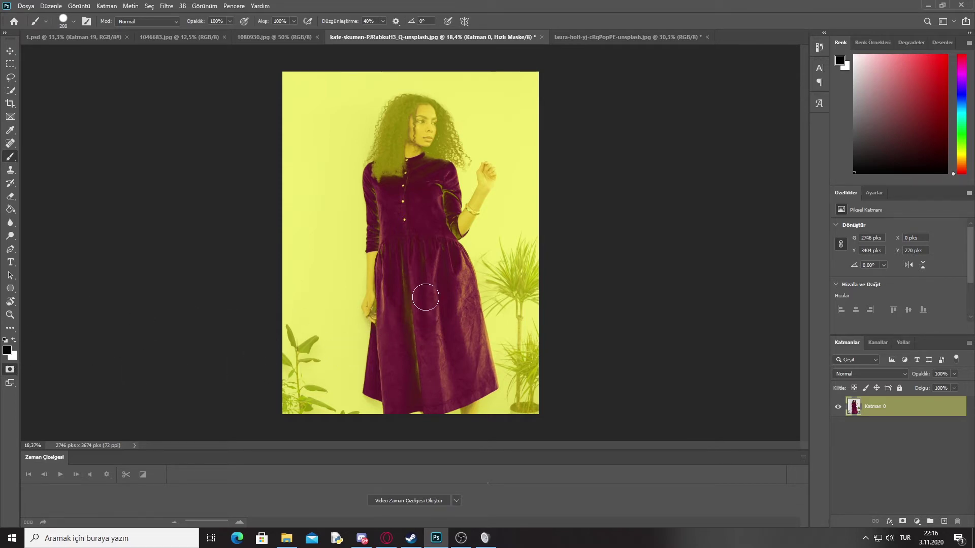
{"action": "mouse_move", "coordinate": [419, 206]}
{"action": "left_mouse_down"}
{"action": "mouse_move", "coordinate": [422, 333]}
{"action": "mouse_move", "coordinate": [435, 339]}
{"action": "left_mouse_up"}
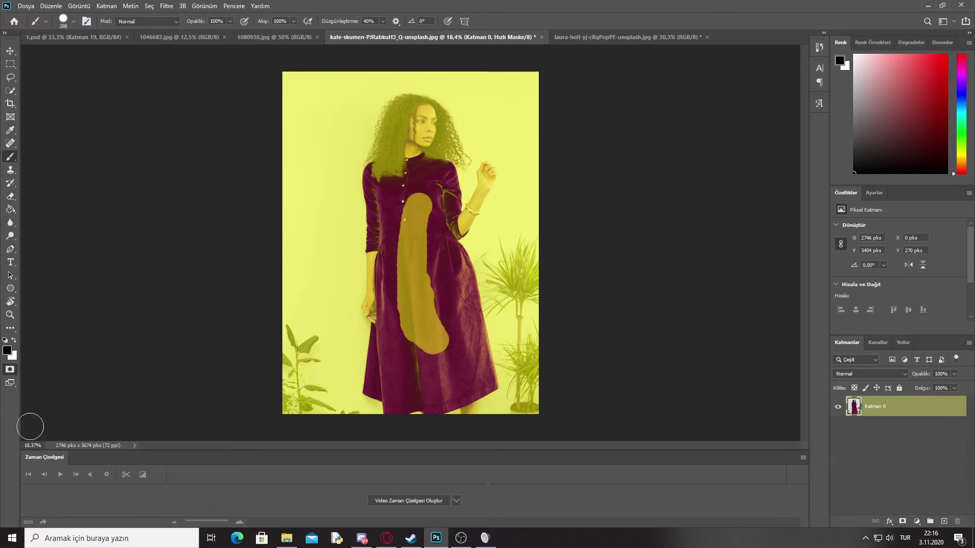
{"action": "left_click", "coordinate": [10, 373]}
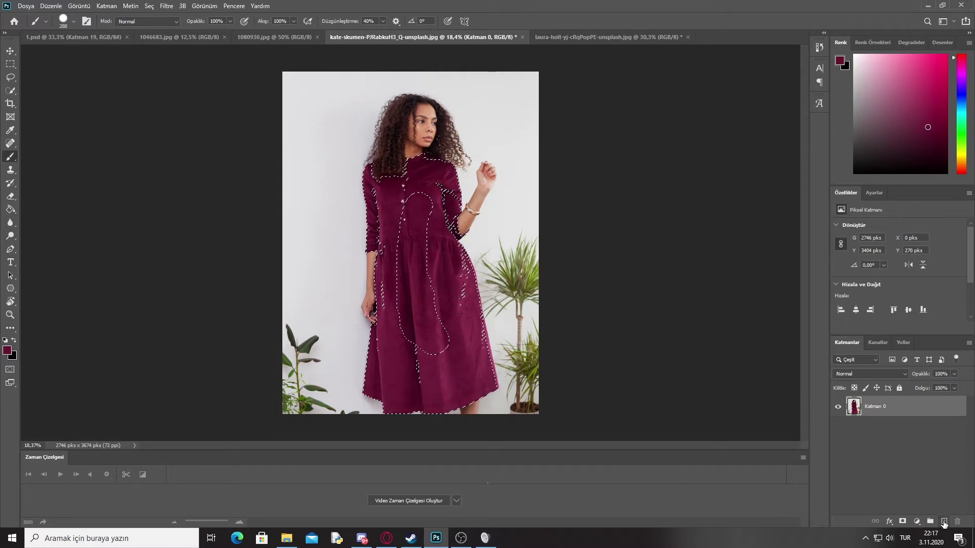
Step: Test the selection by painting pink on a new layer, then undo it
{"action": "left_click", "coordinate": [943, 521]}
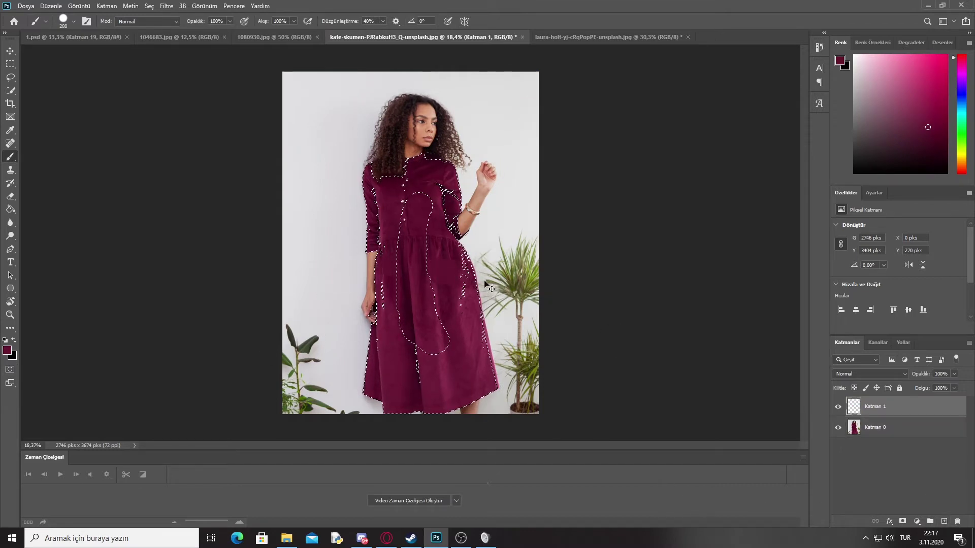
{"action": "left_click", "coordinate": [947, 55]}
{"action": "mouse_move", "coordinate": [346, 298]}
{"action": "left_mouse_down"}
{"action": "mouse_move", "coordinate": [346, 276]}
{"action": "mouse_move", "coordinate": [250, 285]}
{"action": "mouse_move", "coordinate": [544, 341]}
{"action": "mouse_move", "coordinate": [417, 336]}
{"action": "left_mouse_up"}
{"action": "key", "text": "ctrl+z"}
{"action": "key", "text": "ctrl+z"}
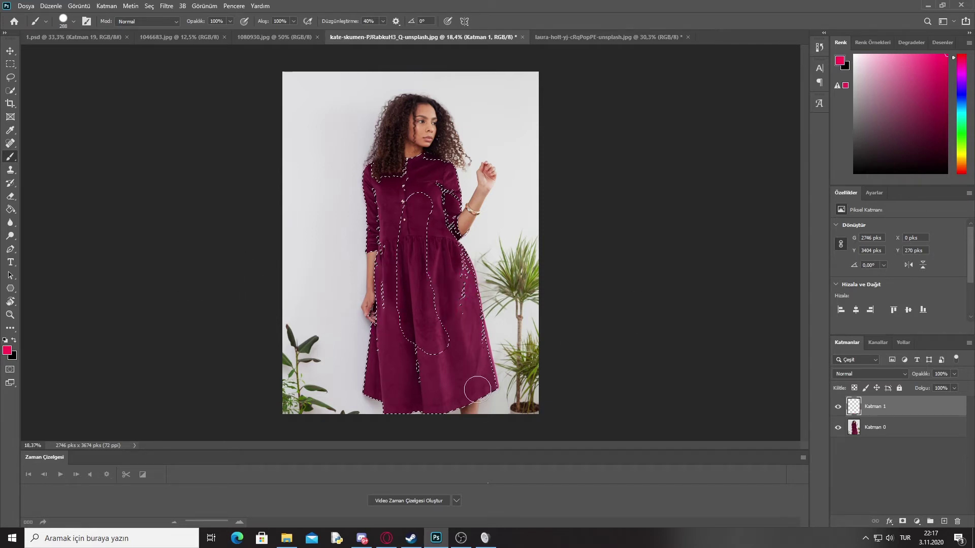
Step: Back in Quick Mask, paint white to clear the mask down the dress centre
{"action": "key", "text": "q"}
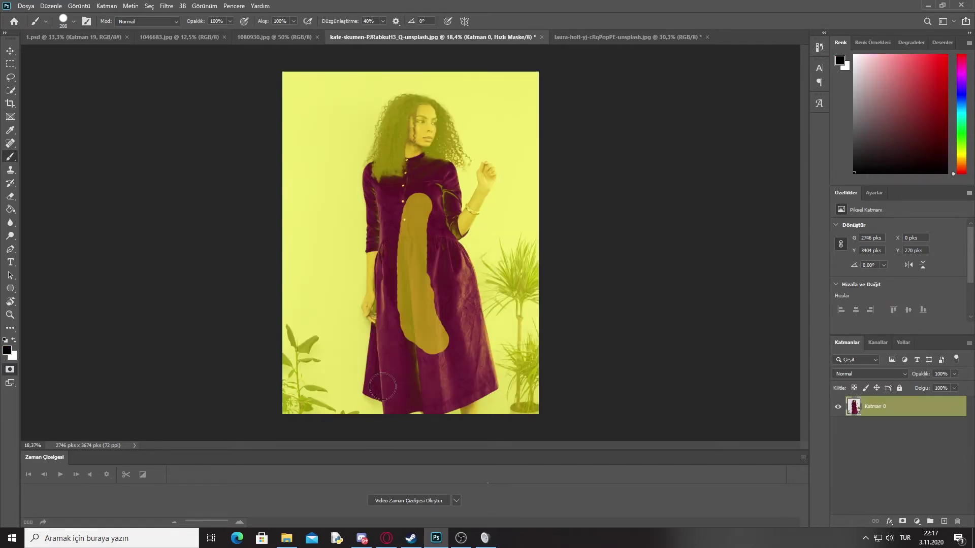
{"action": "left_click_drag", "start_coordinate": [421, 203], "coordinate": [413, 359]}
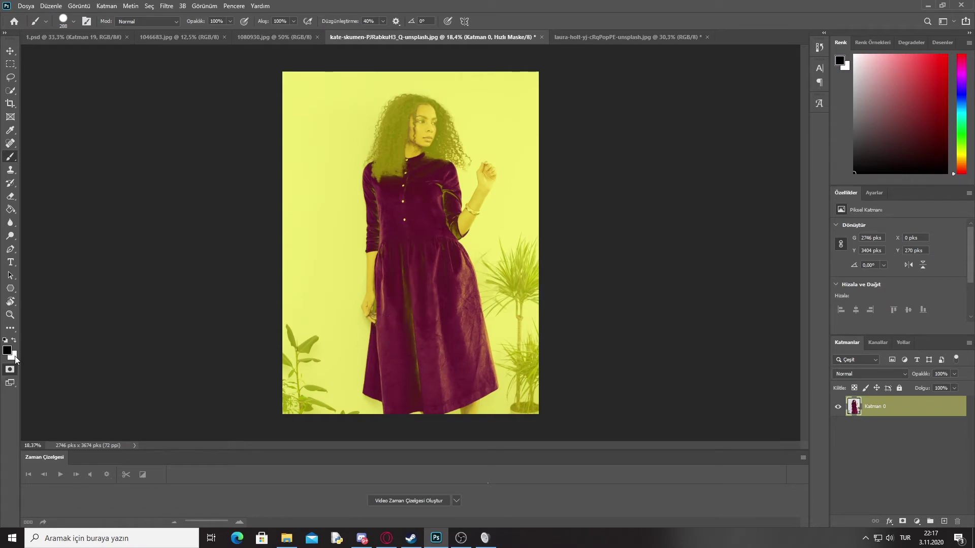
{"action": "key", "text": "x"}
{"action": "left_click_drag", "start_coordinate": [405, 276], "coordinate": [411, 356]}
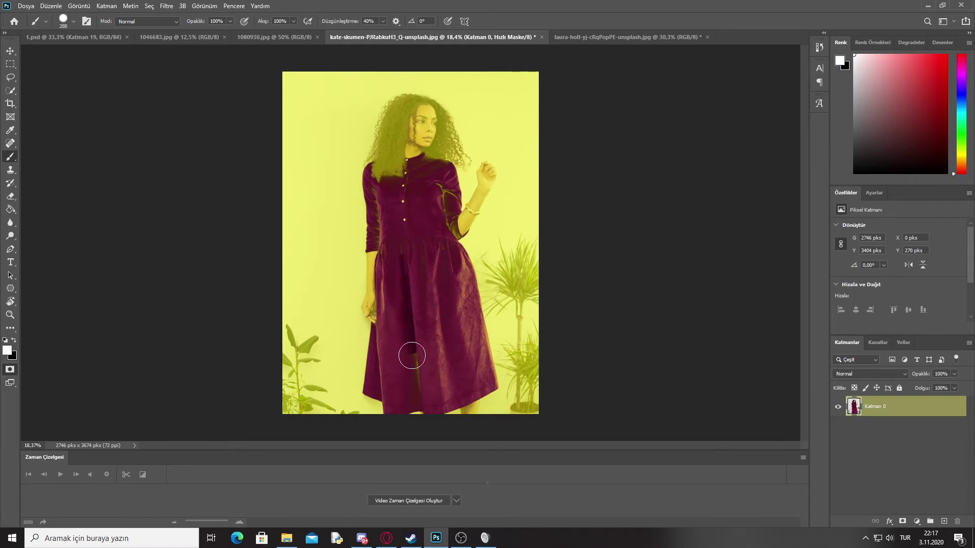
{"action": "scroll", "coordinate": [412, 356], "scroll_direction": "up", "scroll_amount": 4}
{"action": "scroll", "coordinate": [430, 358], "scroll_direction": "up", "scroll_amount": 3}
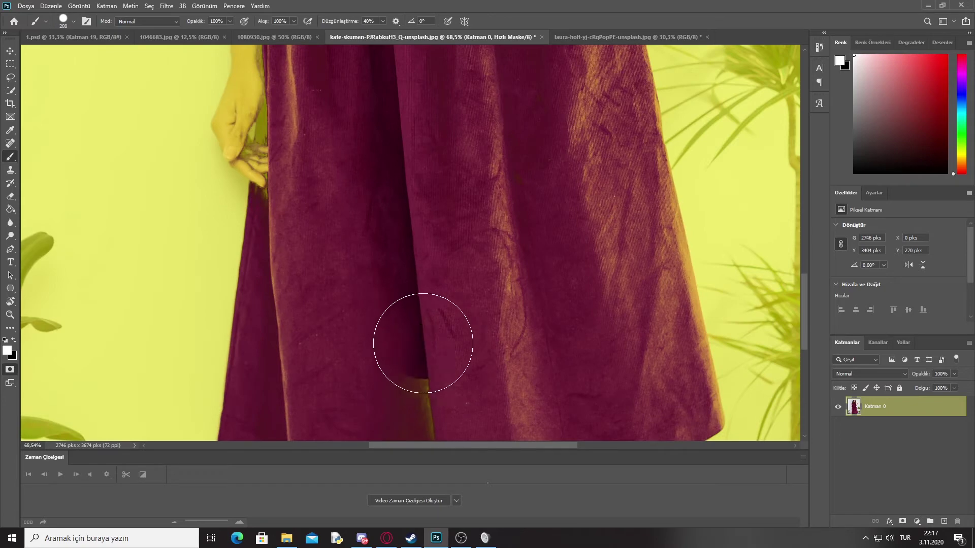
{"action": "scroll", "coordinate": [421, 393], "scroll_direction": "down", "scroll_amount": 3}
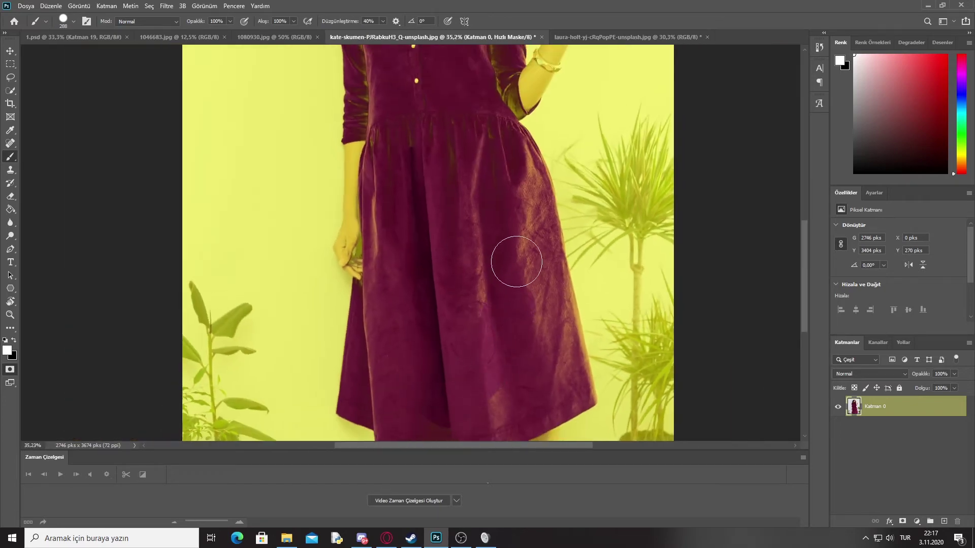
{"action": "left_click_drag", "start_coordinate": [512, 196], "coordinate": [515, 243]}
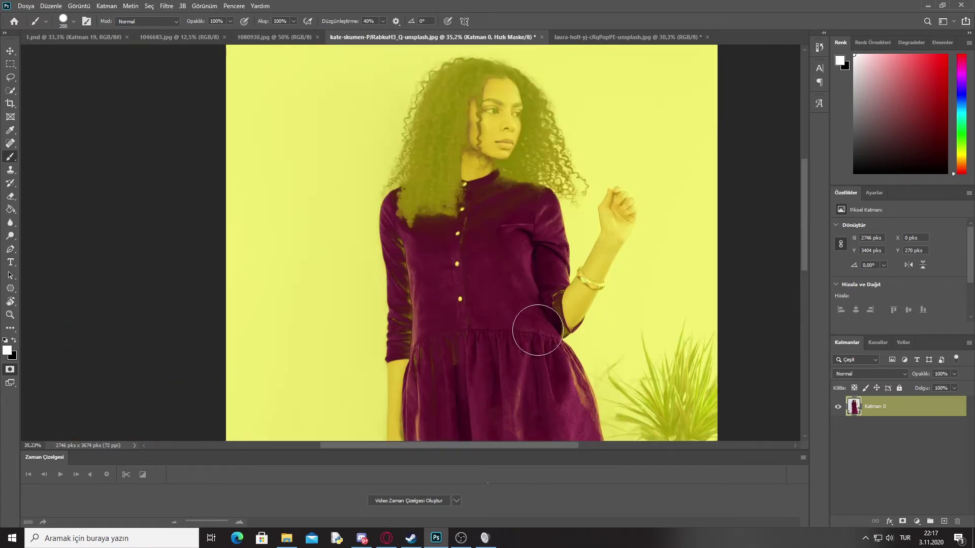
Step: Refine the left sleeve edge with a smaller brush of about 95 px
{"action": "key", "text": "bracketleft"}
{"action": "key", "text": "bracketleft"}
{"action": "key", "text": "bracketleft"}
{"action": "left_click_drag", "start_coordinate": [420, 255], "coordinate": [398, 217]}
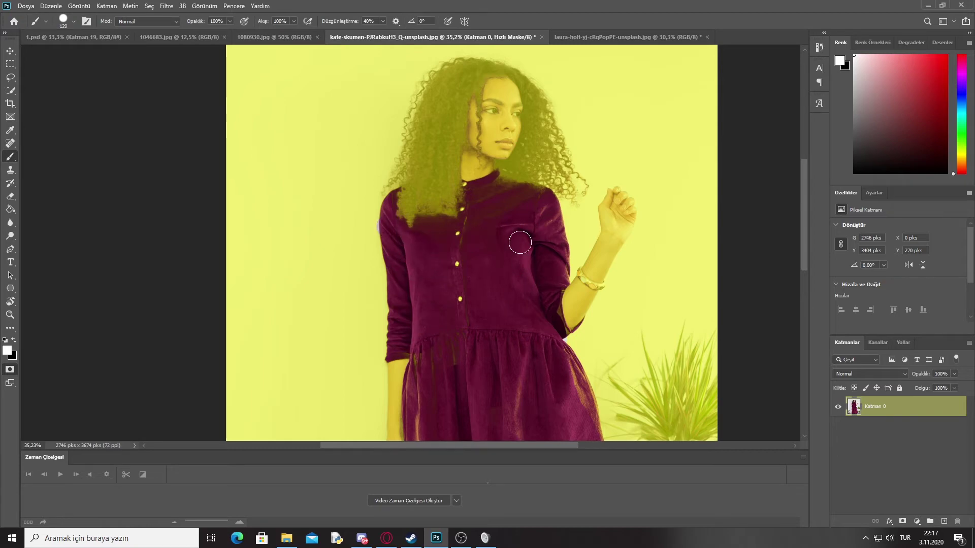
{"action": "scroll", "coordinate": [409, 243], "scroll_direction": "up", "scroll_amount": 5}
{"action": "left_click_drag", "start_coordinate": [508, 235], "coordinate": [484, 236]}
{"action": "key", "text": "x"}
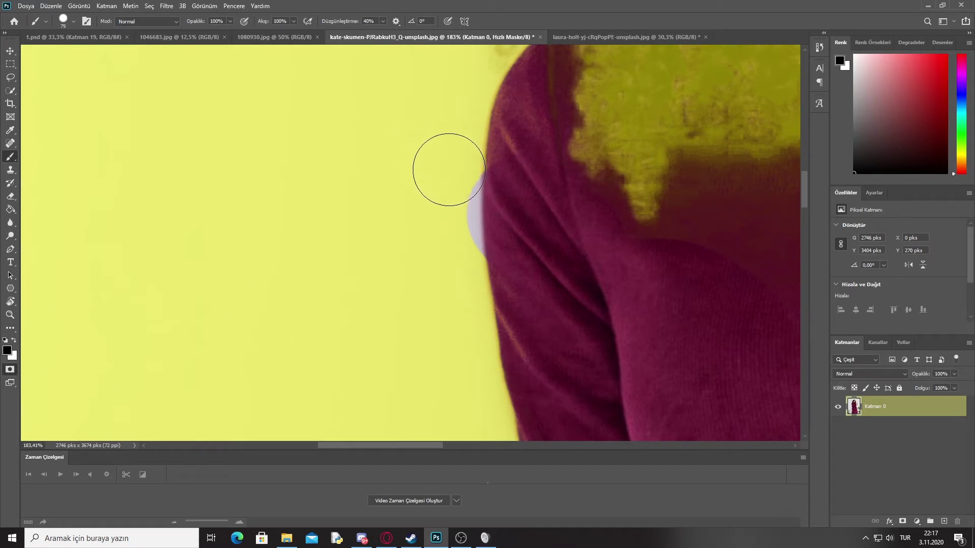
Step: Switch to white paint, enlarge the brush and recentre the view on the dress
{"action": "scroll", "coordinate": [505, 309], "scroll_direction": "down", "scroll_amount": 5}
{"action": "scroll", "coordinate": [574, 351], "scroll_direction": "down", "scroll_amount": 3}
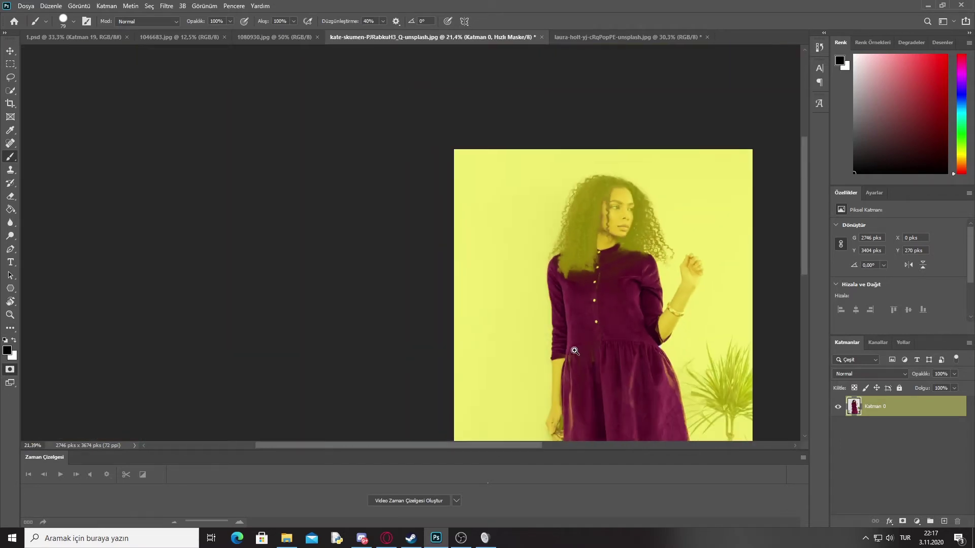
{"action": "scroll", "coordinate": [574, 350], "scroll_direction": "down", "scroll_amount": 4}
{"action": "scroll", "coordinate": [515, 324], "scroll_direction": "up", "scroll_amount": 4}
{"action": "scroll", "coordinate": [450, 259], "scroll_direction": "down", "scroll_amount": 2}
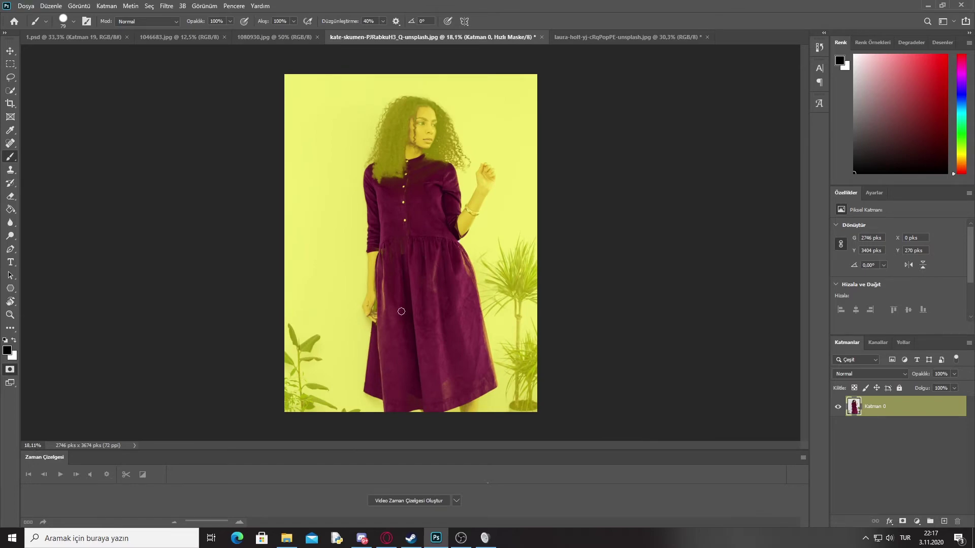
{"action": "scroll", "coordinate": [401, 311], "scroll_direction": "up", "scroll_amount": 5}
{"action": "key", "text": "x"}
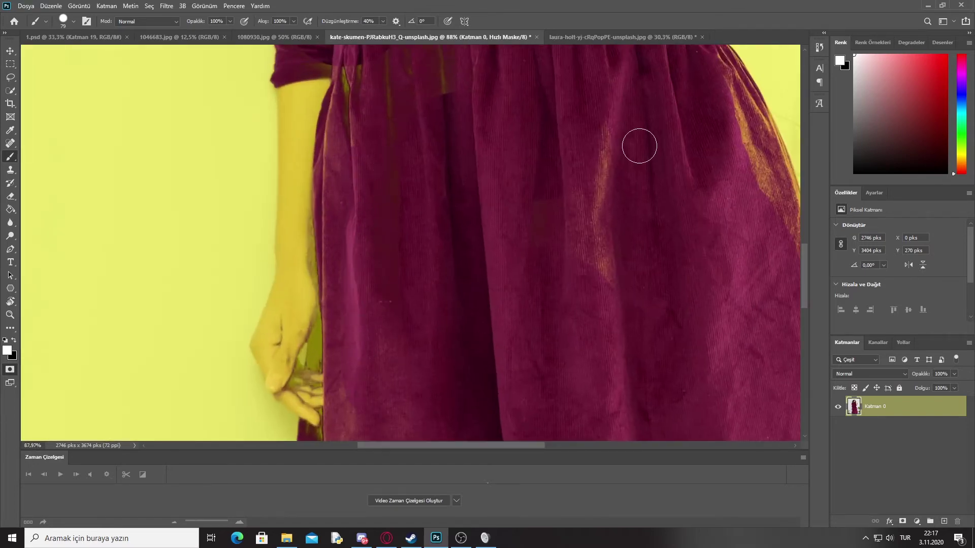
{"action": "scroll", "coordinate": [676, 289], "scroll_direction": "down", "scroll_amount": 2}
{"action": "key", "text": "bracketright"}
{"action": "key", "text": "bracketright"}
{"action": "key", "text": "bracketright"}
{"action": "scroll", "coordinate": [670, 315], "scroll_direction": "down", "scroll_amount": 1}
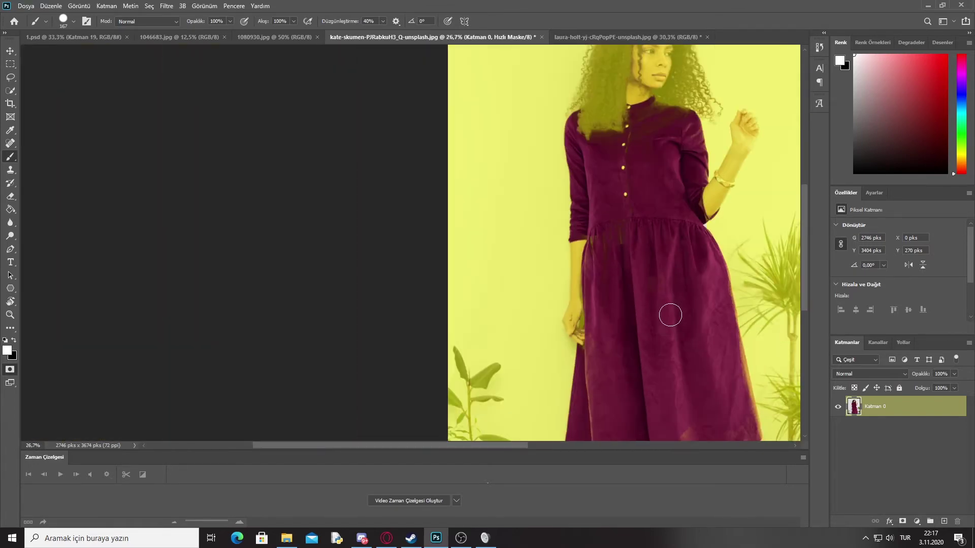
{"action": "left_click_drag", "start_coordinate": [670, 315], "coordinate": [573, 283]}
Step: Exit Quick Mask to load the painted dress area as a selection
{"action": "left_click", "coordinate": [10, 370]}
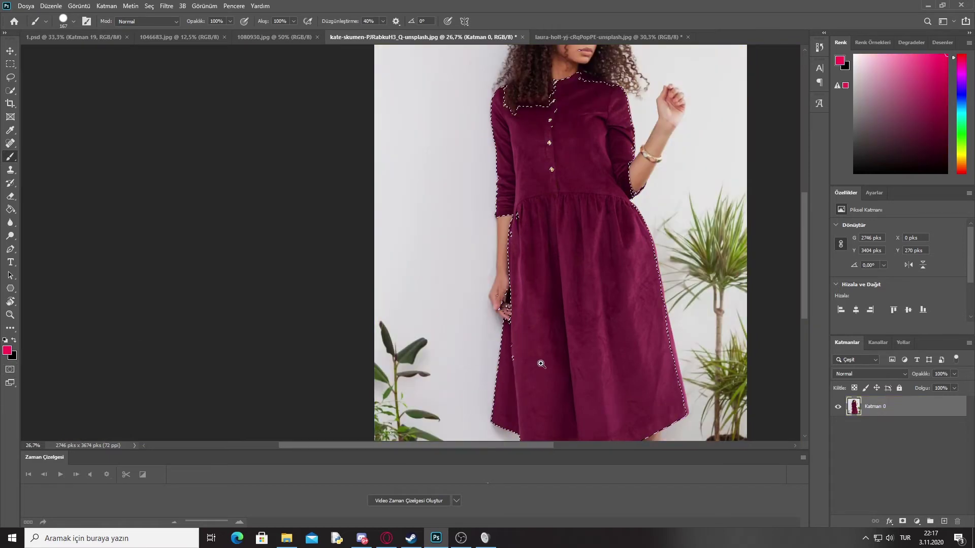
{"action": "scroll", "coordinate": [538, 350], "scroll_direction": "down", "scroll_amount": 2}
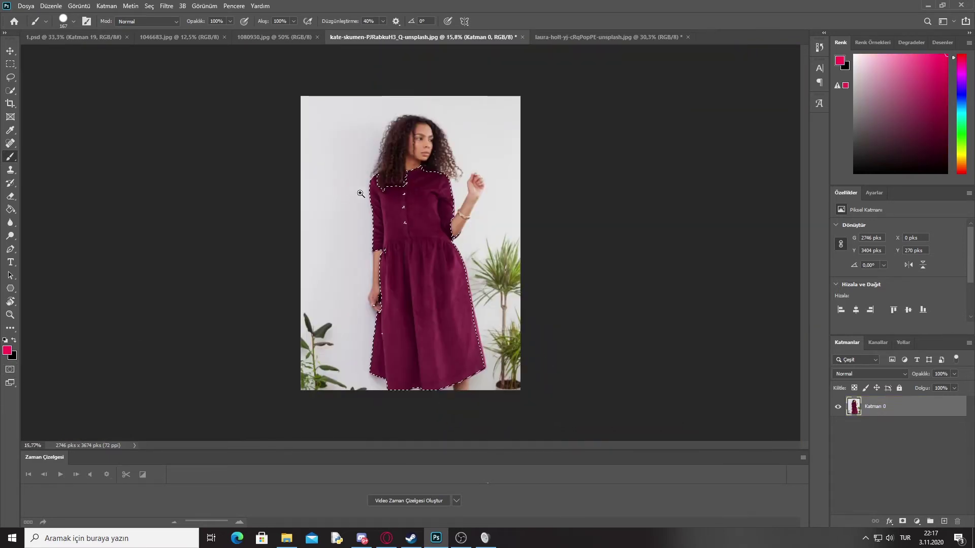
{"action": "scroll", "coordinate": [536, 343], "scroll_direction": "up", "scroll_amount": 2}
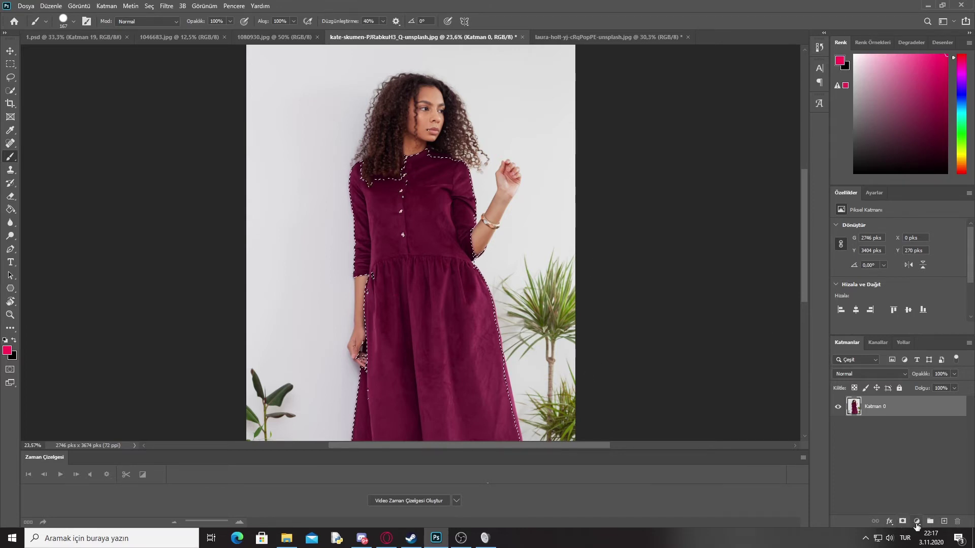
Step: Add a dress-masked Hue/Saturation layer and target its adjustment settings
{"action": "left_click", "coordinate": [916, 523]}
{"action": "left_click", "coordinate": [926, 425]}
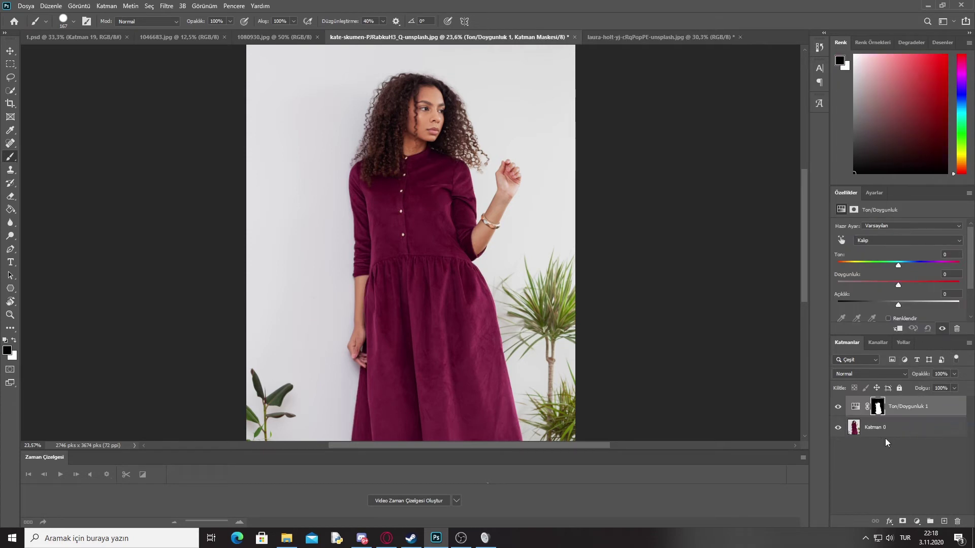
{"action": "left_click", "coordinate": [838, 428]}
{"action": "right_click", "coordinate": [878, 409]}
{"action": "left_click", "coordinate": [843, 480]}
Step: Preview dress colours by sweeping the Hue slider up to its maximum
{"action": "left_click", "coordinate": [854, 407]}
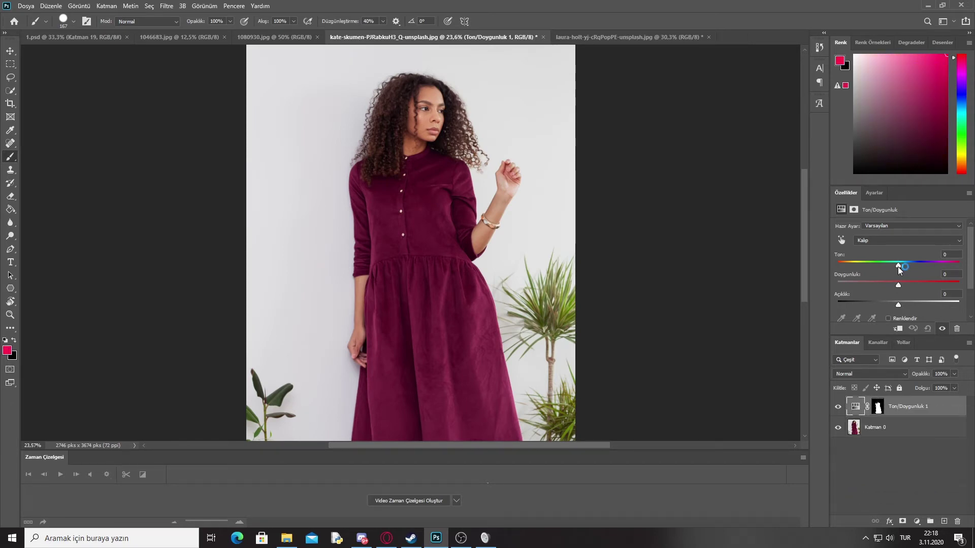
{"action": "left_click_drag", "start_coordinate": [912, 269], "coordinate": [893, 279]}
{"action": "scroll", "coordinate": [503, 191], "scroll_direction": "up", "scroll_amount": 5}
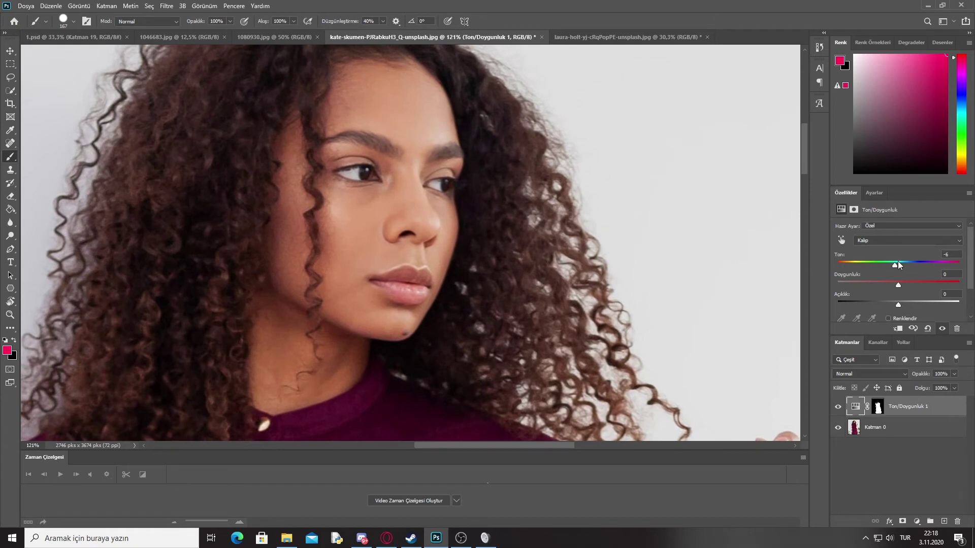
{"action": "left_click_drag", "start_coordinate": [897, 263], "coordinate": [853, 265]}
{"action": "scroll", "coordinate": [274, 290], "scroll_direction": "up", "scroll_amount": 2}
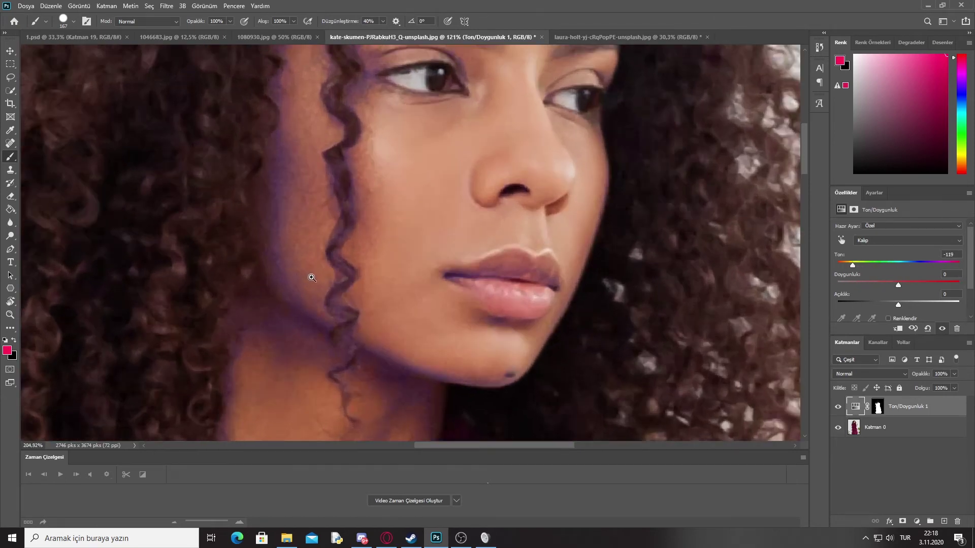
{"action": "scroll", "coordinate": [317, 276], "scroll_direction": "up", "scroll_amount": 2}
{"action": "left_click_drag", "start_coordinate": [897, 260], "coordinate": [963, 272]}
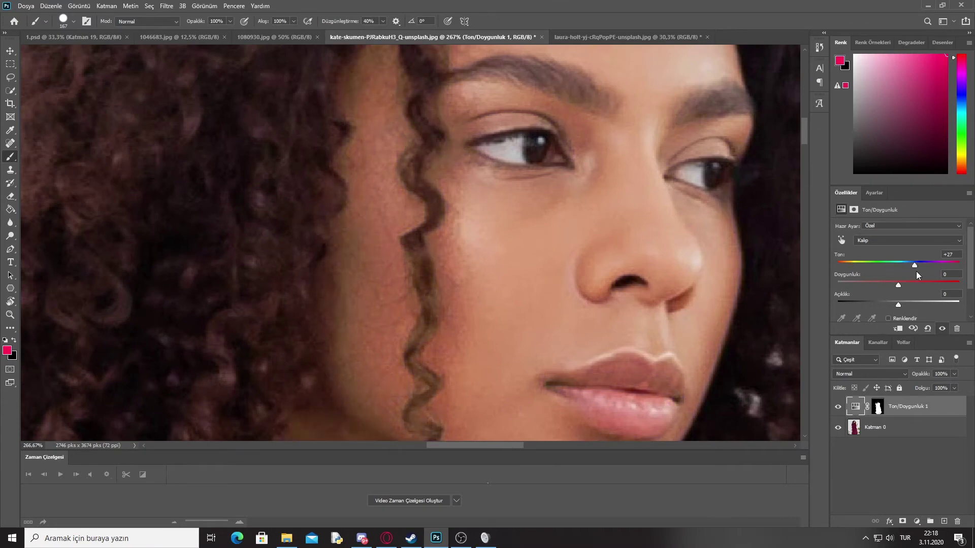
{"action": "scroll", "coordinate": [644, 291], "scroll_direction": "down", "scroll_amount": 3}
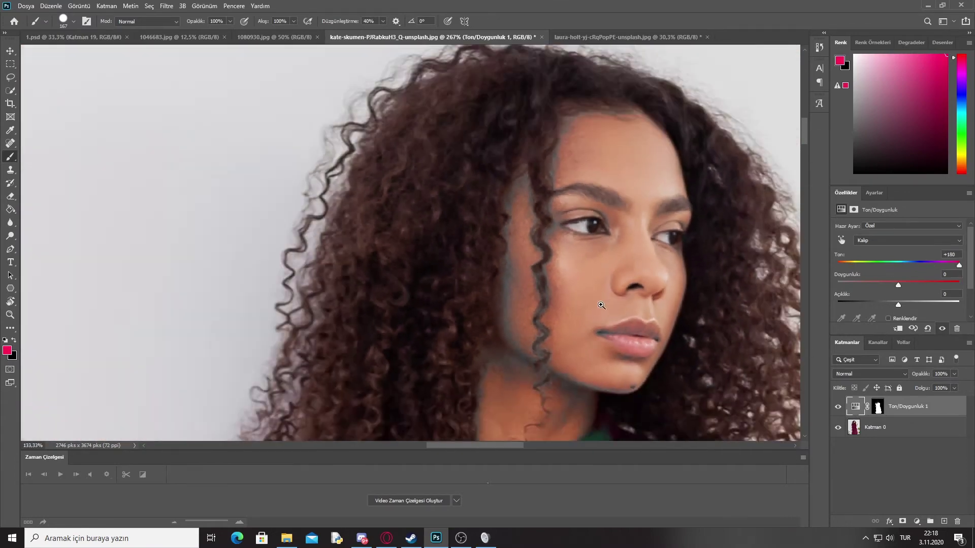
{"action": "scroll", "coordinate": [643, 290], "scroll_direction": "down", "scroll_amount": 2}
{"action": "scroll", "coordinate": [587, 348], "scroll_direction": "down", "scroll_amount": 3}
{"action": "scroll", "coordinate": [645, 277], "scroll_direction": "up", "scroll_amount": 1}
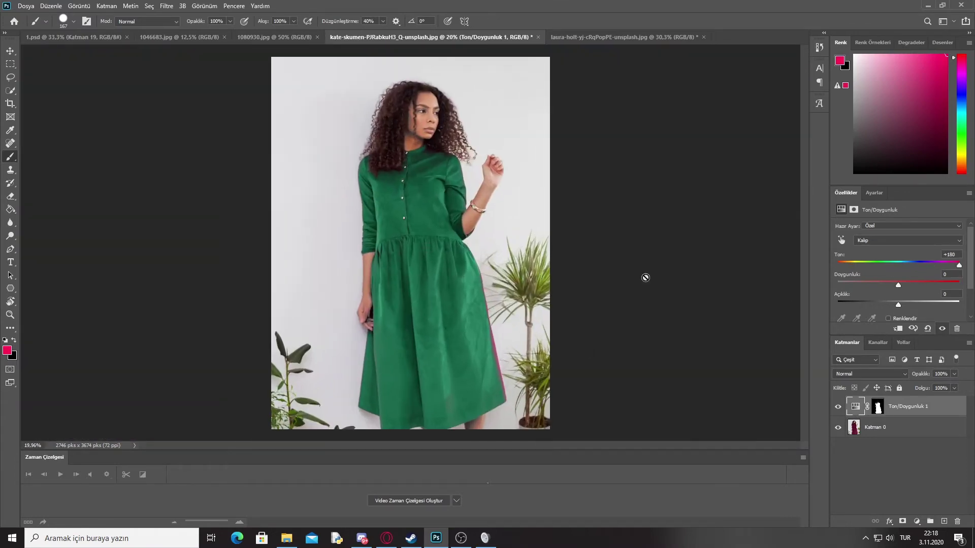
Step: Try blue-violet, purple and olive green hues, then delete the Hue/Saturation layer
{"action": "left_click", "coordinate": [903, 263]}
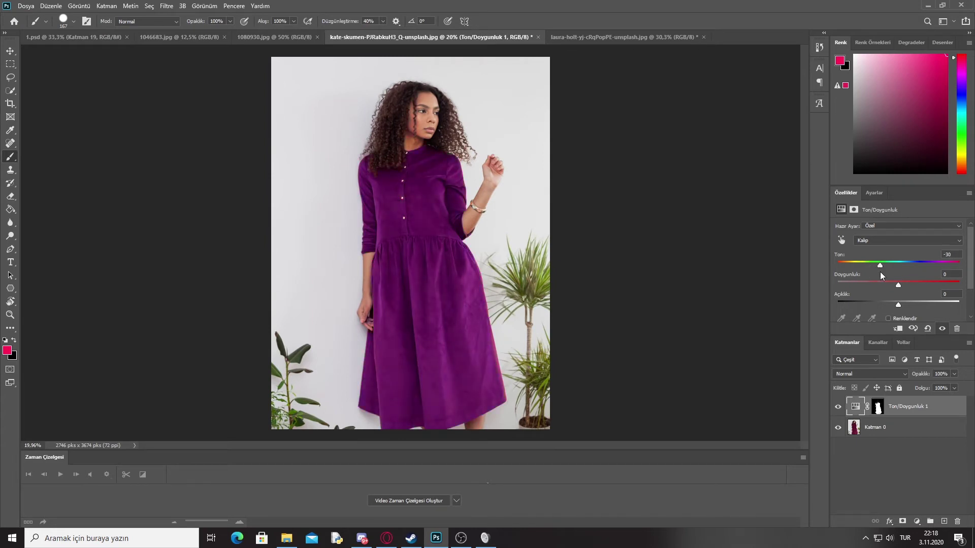
{"action": "mouse_move", "coordinate": [880, 272]}
{"action": "left_mouse_down"}
{"action": "mouse_move", "coordinate": [841, 276]}
{"action": "mouse_move", "coordinate": [860, 277]}
{"action": "left_mouse_up"}
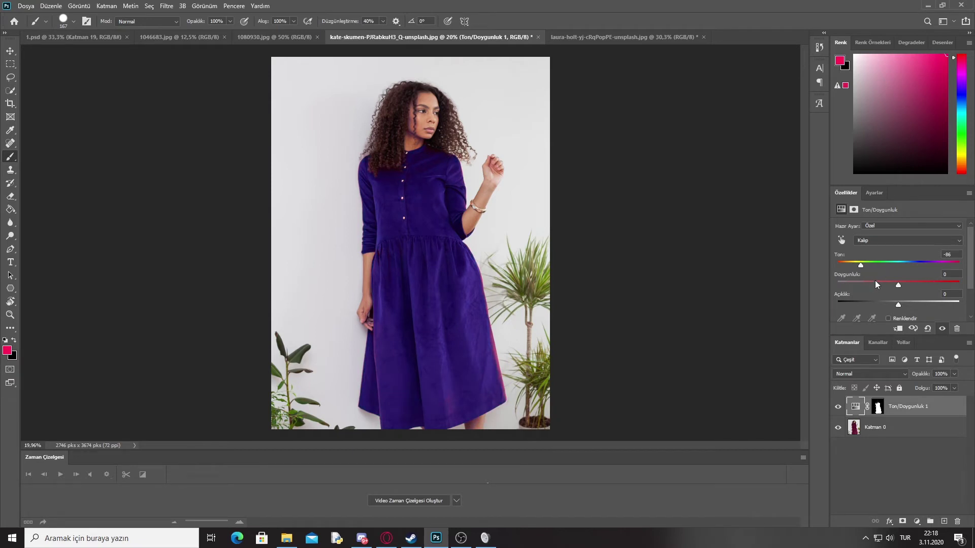
{"action": "left_click", "coordinate": [868, 265]}
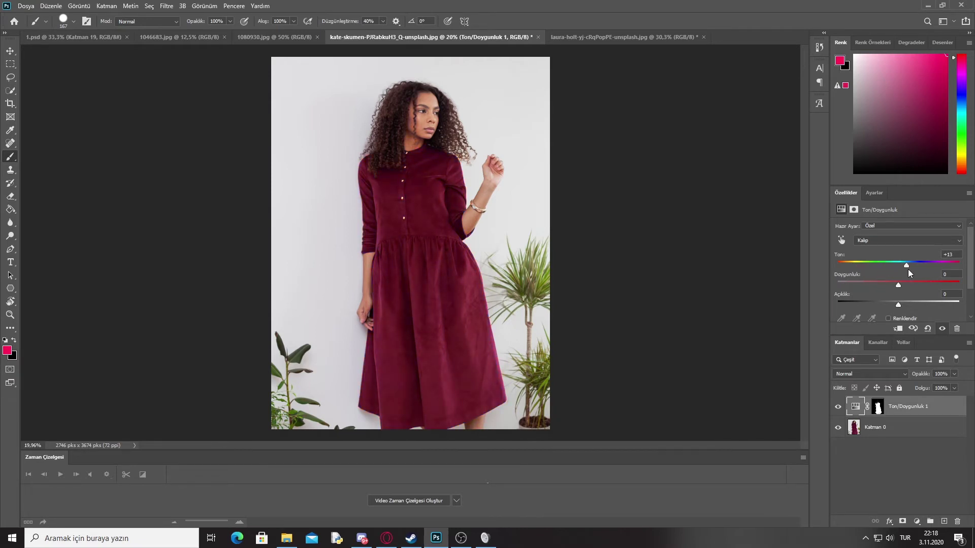
{"action": "left_click_drag", "start_coordinate": [908, 270], "coordinate": [936, 270]}
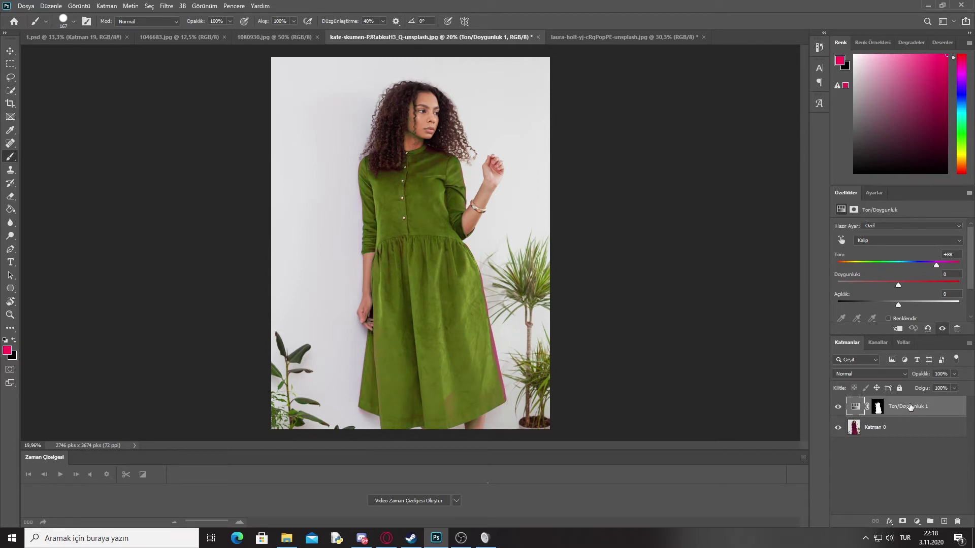
{"action": "key", "text": "Delete"}
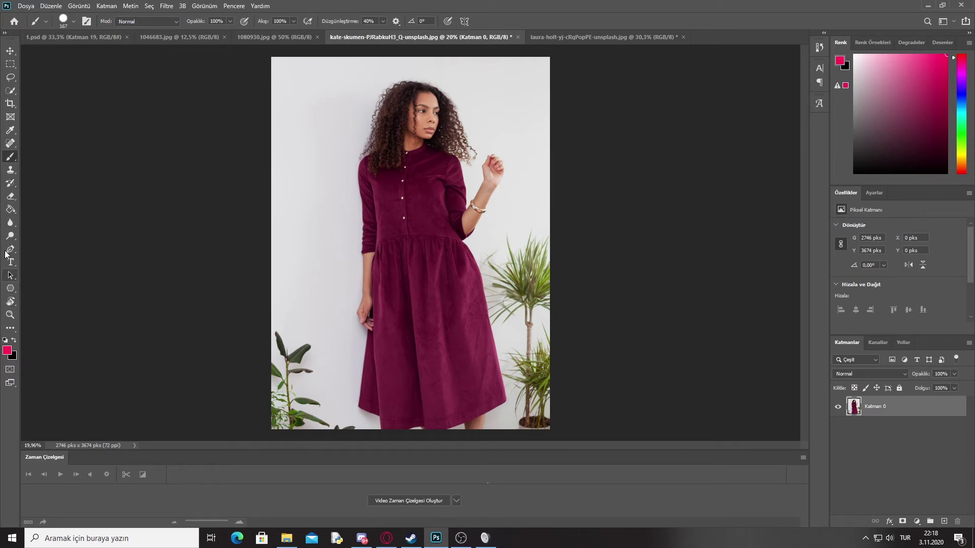
Step: With the Pen tool, start a path at the skirt's left edge
{"action": "left_click", "coordinate": [10, 248]}
{"action": "scroll", "coordinate": [411, 318], "scroll_direction": "up", "scroll_amount": 3}
{"action": "scroll", "coordinate": [452, 220], "scroll_direction": "up", "scroll_amount": 2}
{"action": "scroll", "coordinate": [455, 268], "scroll_direction": "up", "scroll_amount": 1}
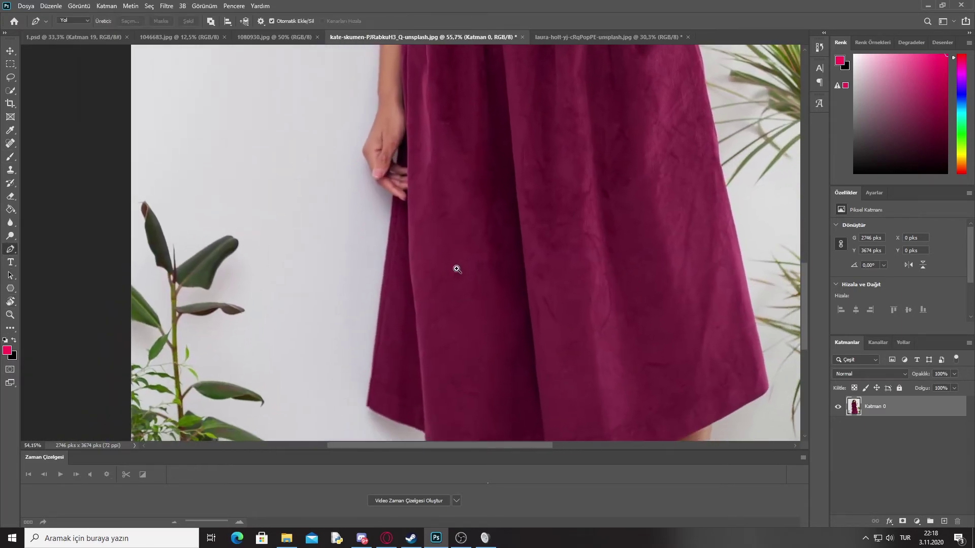
{"action": "scroll", "coordinate": [411, 222], "scroll_direction": "up", "scroll_amount": 2}
{"action": "scroll", "coordinate": [410, 222], "scroll_direction": "up", "scroll_amount": 1}
{"action": "scroll", "coordinate": [420, 264], "scroll_direction": "down", "scroll_amount": 5}
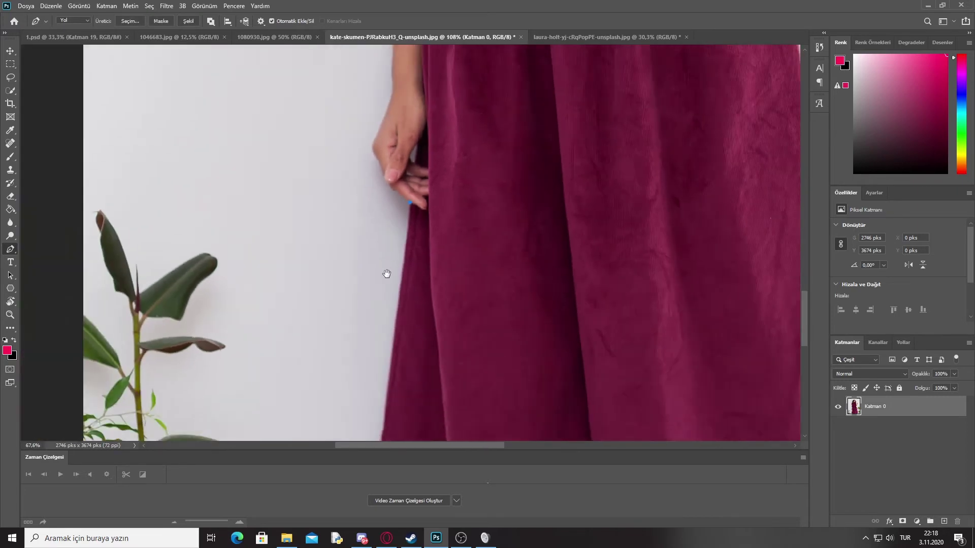
{"action": "left_click_drag", "start_coordinate": [385, 273], "coordinate": [396, 128]}
{"action": "left_click_drag", "start_coordinate": [389, 304], "coordinate": [384, 312]}
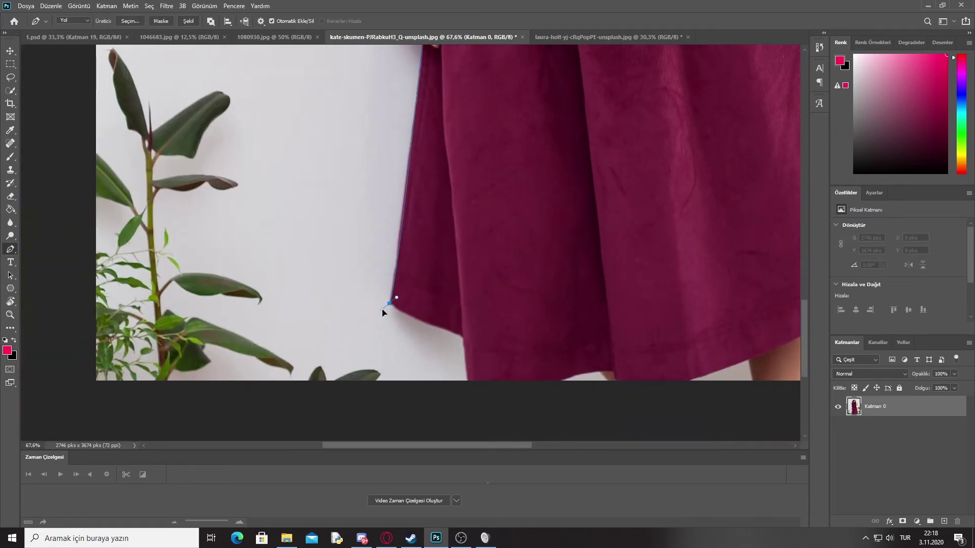
{"action": "left_click", "coordinate": [389, 303], "text": "alt"}
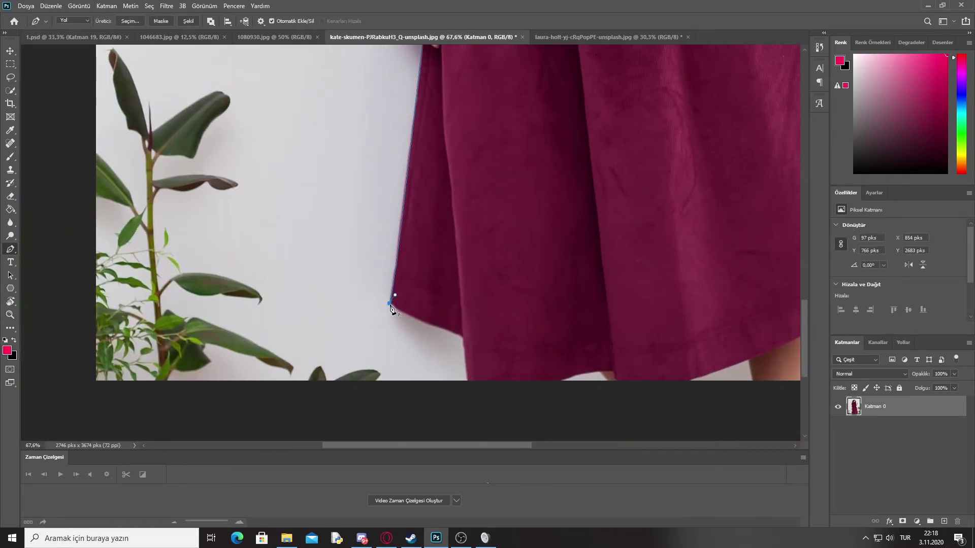
Step: Add curved anchors along the skirt edge down to the hem, undoing one stray anchor
{"action": "left_click_drag", "start_coordinate": [462, 337], "coordinate": [518, 357]}
{"action": "left_click", "coordinate": [463, 337], "text": "alt"}
{"action": "left_click_drag", "start_coordinate": [470, 404], "coordinate": [473, 406]}
{"action": "left_click_drag", "start_coordinate": [609, 374], "coordinate": [622, 380]}
{"action": "scroll", "coordinate": [619, 381], "scroll_direction": "down", "scroll_amount": 1}
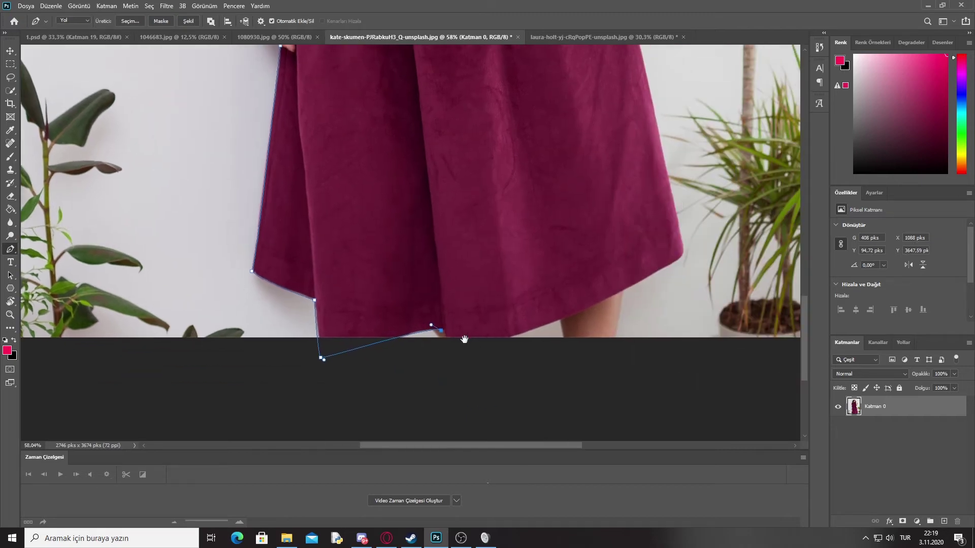
{"action": "left_click_drag", "start_coordinate": [615, 378], "coordinate": [443, 335]}
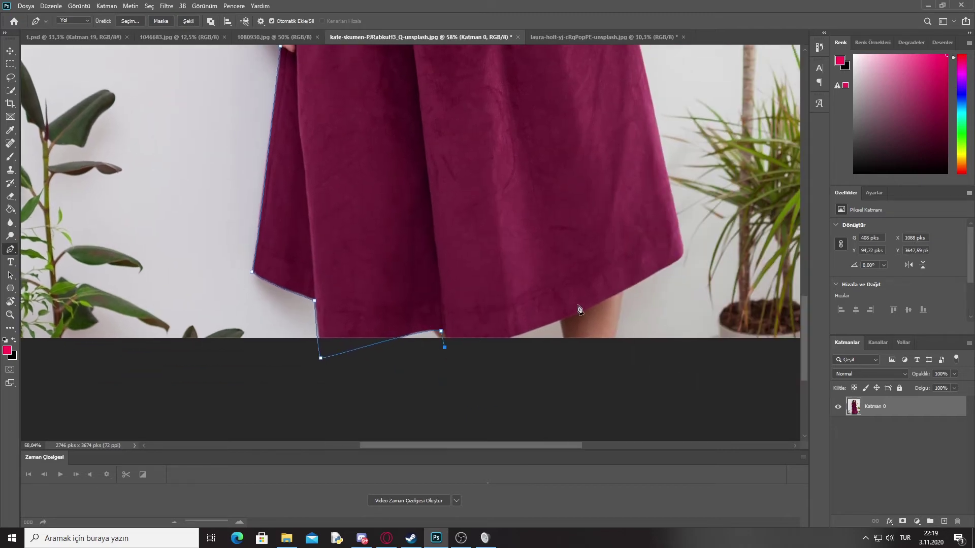
{"action": "left_click_drag", "start_coordinate": [681, 250], "coordinate": [734, 186]}
{"action": "key", "text": "ctrl+z"}
Step: Route the path around the fingers and load it as a skirt selection
{"action": "scroll", "coordinate": [512, 215], "scroll_direction": "down", "scroll_amount": 3}
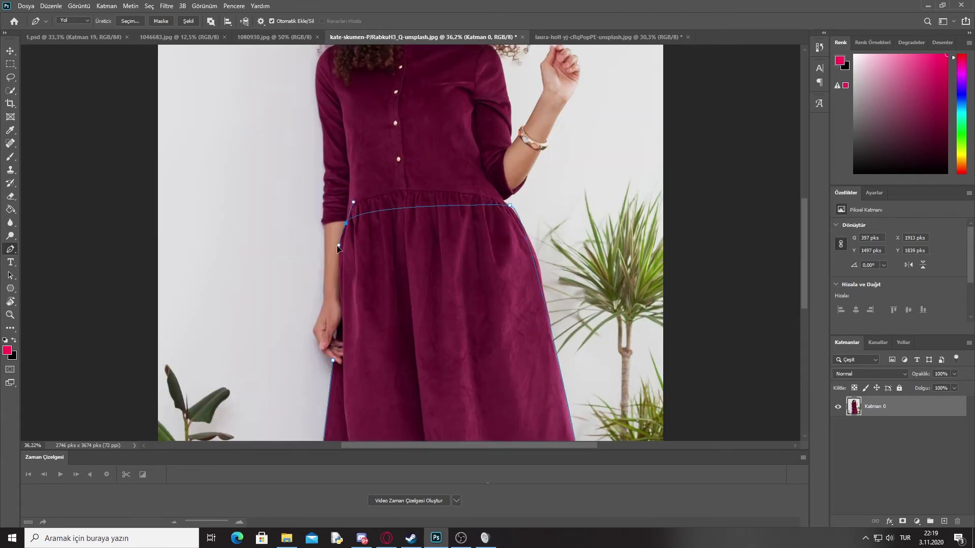
{"action": "scroll", "coordinate": [512, 215], "scroll_direction": "up", "scroll_amount": 6}
{"action": "scroll", "coordinate": [457, 232], "scroll_direction": "up", "scroll_amount": 2}
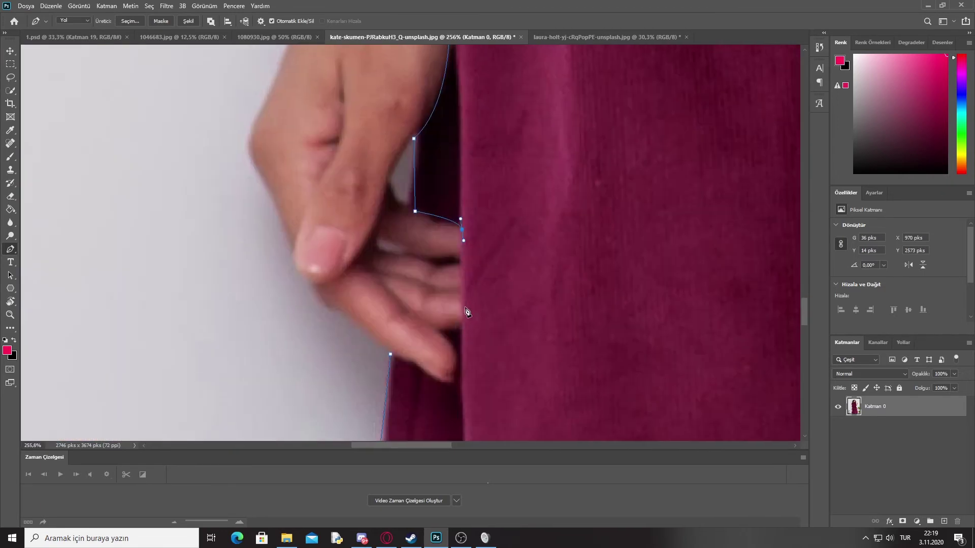
{"action": "left_click", "coordinate": [461, 330]}
{"action": "left_click", "coordinate": [437, 330]}
{"action": "left_click_drag", "start_coordinate": [456, 380], "coordinate": [457, 385]}
{"action": "scroll", "coordinate": [405, 307], "scroll_direction": "down", "scroll_amount": 10}
{"action": "scroll", "coordinate": [405, 307], "scroll_direction": "up", "scroll_amount": 3}
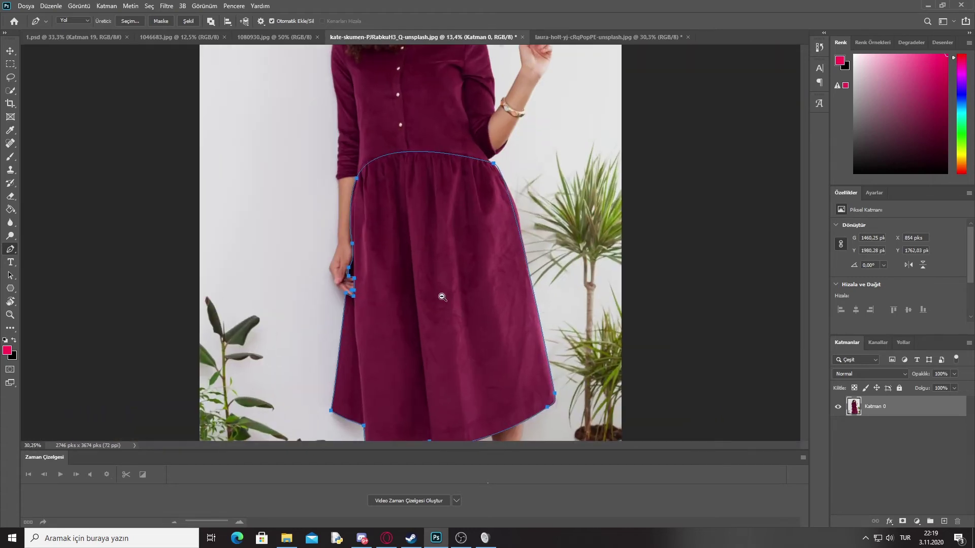
{"action": "scroll", "coordinate": [434, 272], "scroll_direction": "down", "scroll_amount": 2}
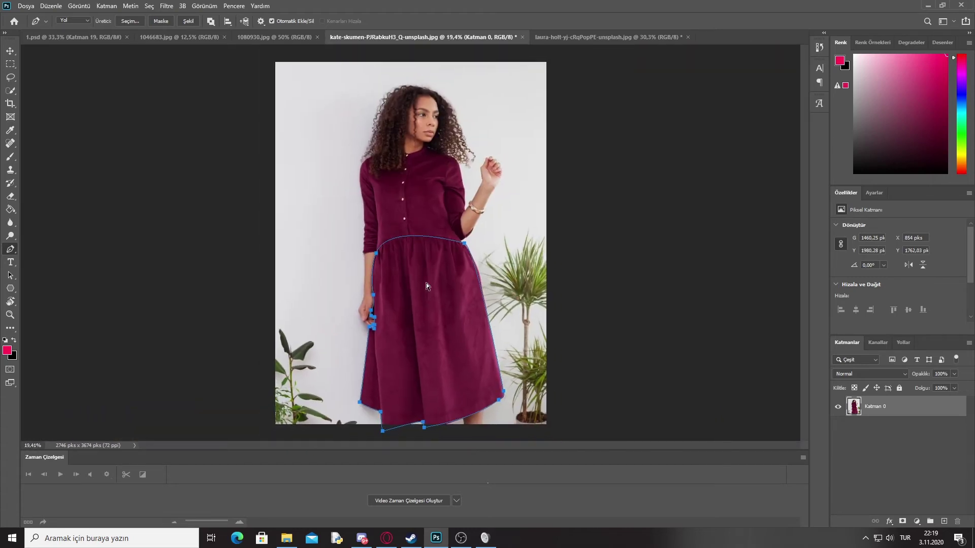
{"action": "key", "text": "ctrl+Return"}
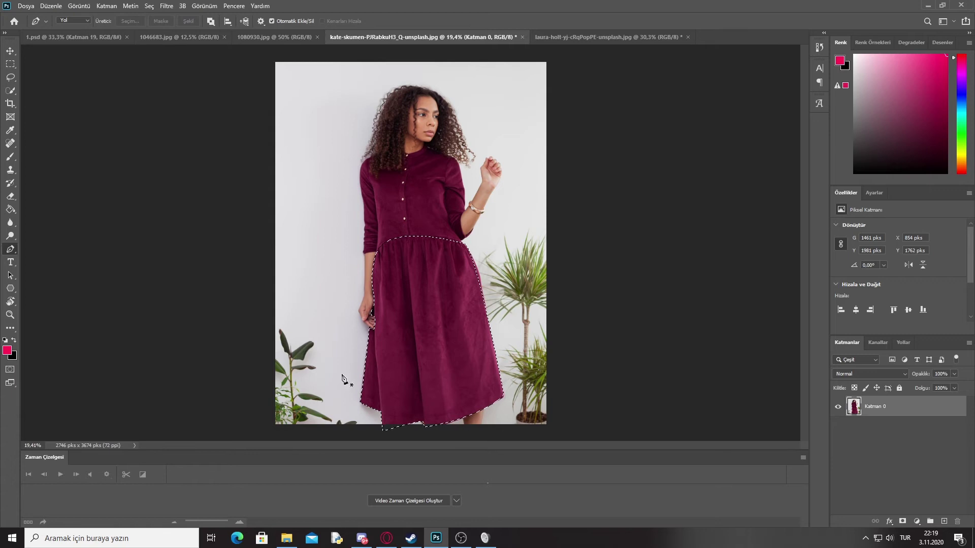
Step: Add a skirt-masked Hue/Saturation layer, try a blue hue of -108, then undo it
{"action": "left_click", "coordinate": [915, 522]}
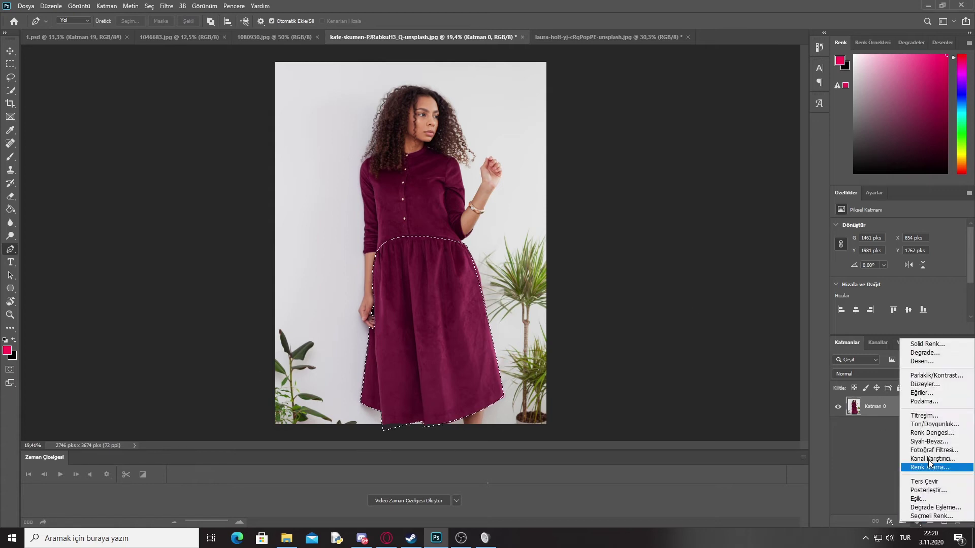
{"action": "left_click", "coordinate": [922, 425]}
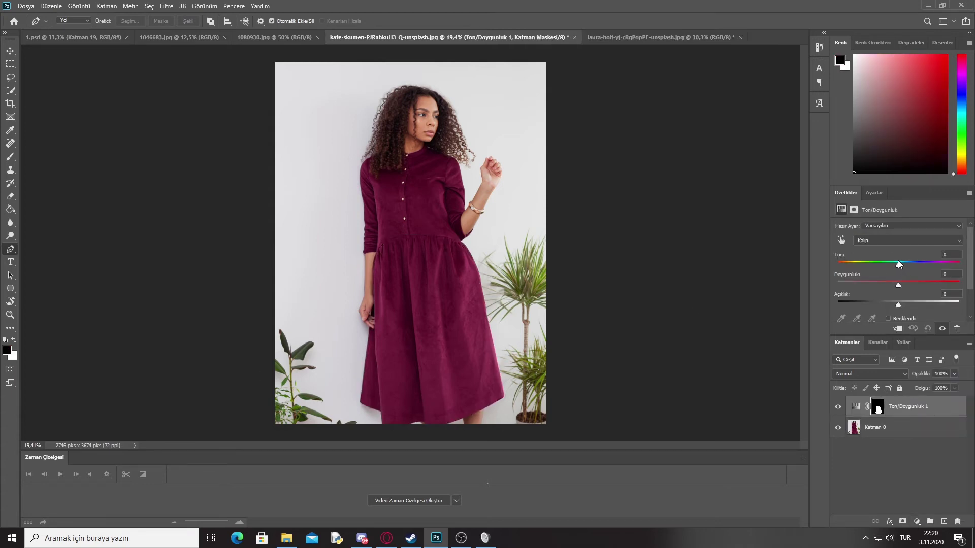
{"action": "mouse_move", "coordinate": [898, 261]}
{"action": "left_mouse_down"}
{"action": "mouse_move", "coordinate": [939, 268]}
{"action": "mouse_move", "coordinate": [893, 274]}
{"action": "mouse_move", "coordinate": [959, 265]}
{"action": "mouse_move", "coordinate": [905, 281]}
{"action": "left_mouse_up"}
{"action": "mouse_move", "coordinate": [839, 285]}
{"action": "left_mouse_down"}
{"action": "mouse_move", "coordinate": [806, 281]}
{"action": "mouse_move", "coordinate": [909, 277]}
{"action": "left_mouse_up"}
{"action": "key", "text": "ctrl+z"}
{"action": "key", "text": "ctrl+z"}
Step: Drop the skirt selection, pick the Quick Selection tool and resize its brush
{"action": "key", "text": "ctrl+d"}
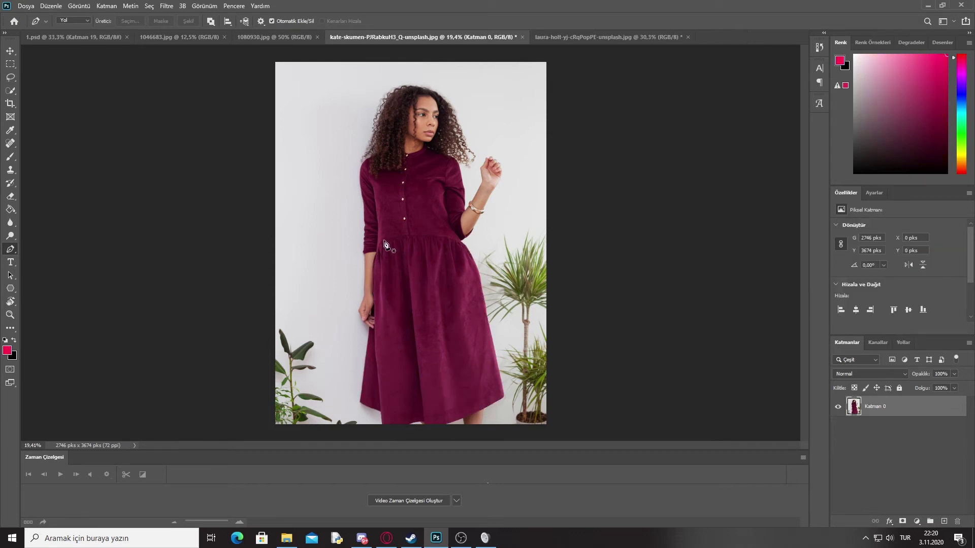
{"action": "left_click", "coordinate": [10, 92]}
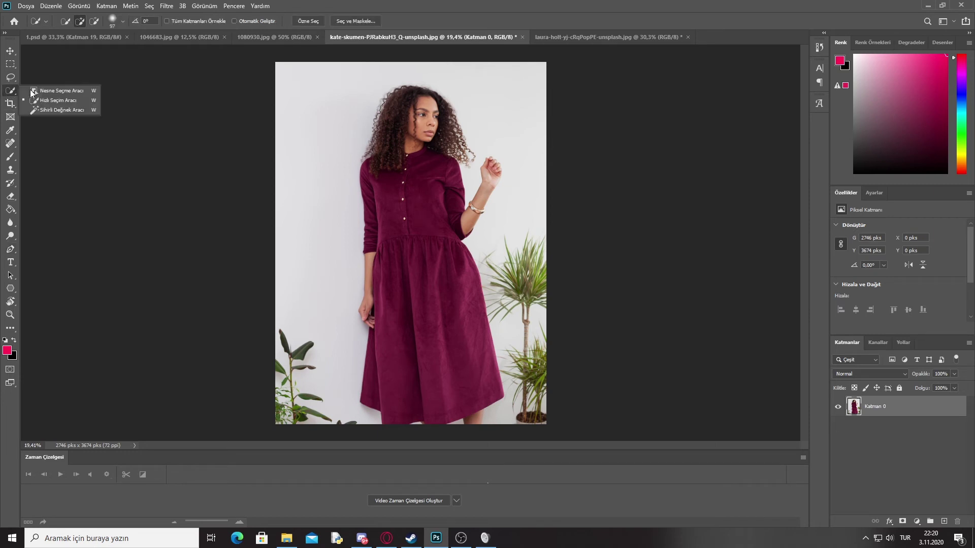
{"action": "left_click", "coordinate": [54, 100]}
{"action": "right_click", "coordinate": [398, 210], "text": "alt"}
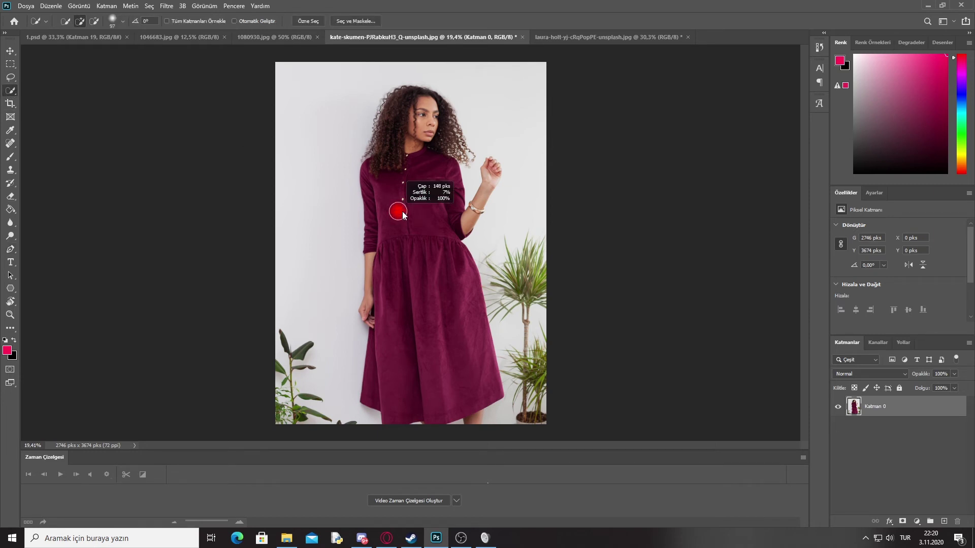
{"action": "left_click_drag", "start_coordinate": [399, 182], "coordinate": [401, 218]}
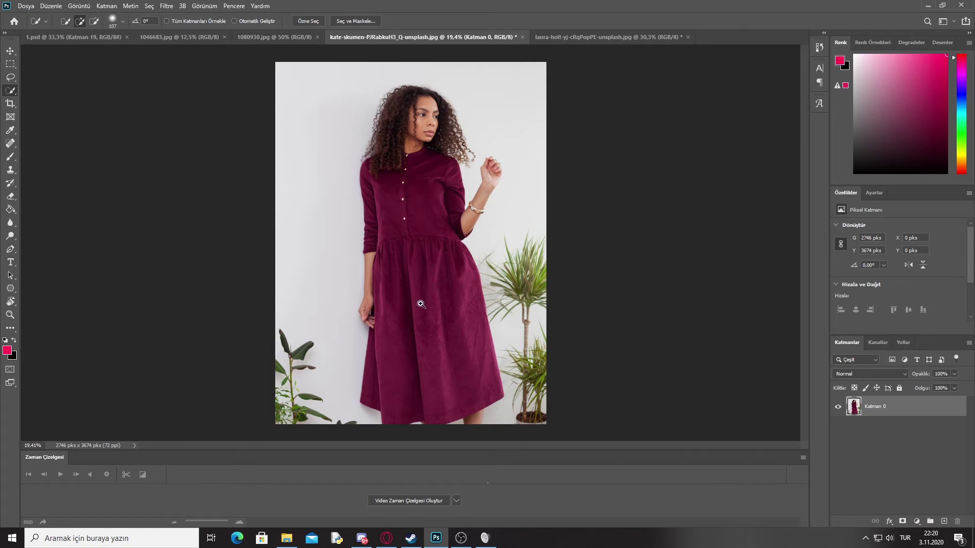
{"action": "scroll", "coordinate": [411, 304], "scroll_direction": "up", "scroll_amount": 2}
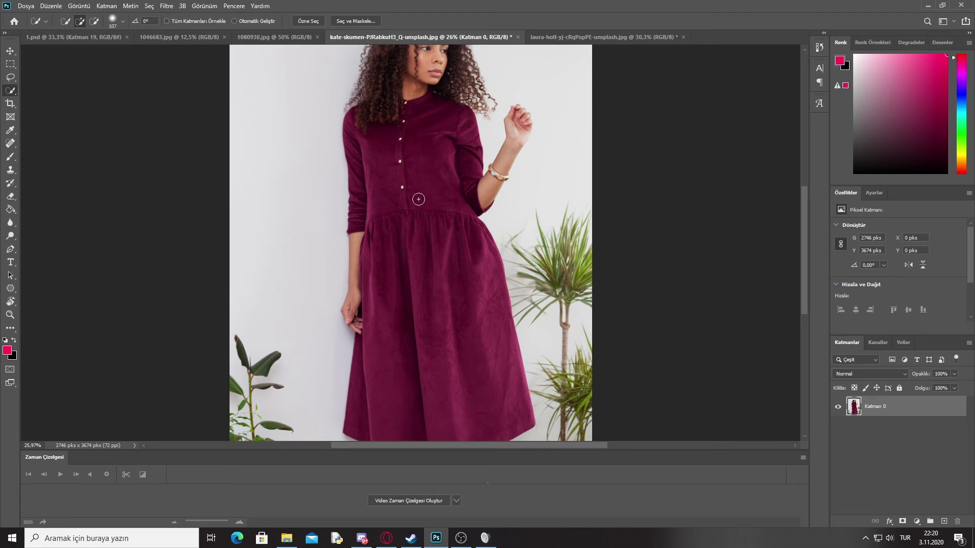
{"action": "scroll", "coordinate": [426, 234], "scroll_direction": "up", "scroll_amount": 1}
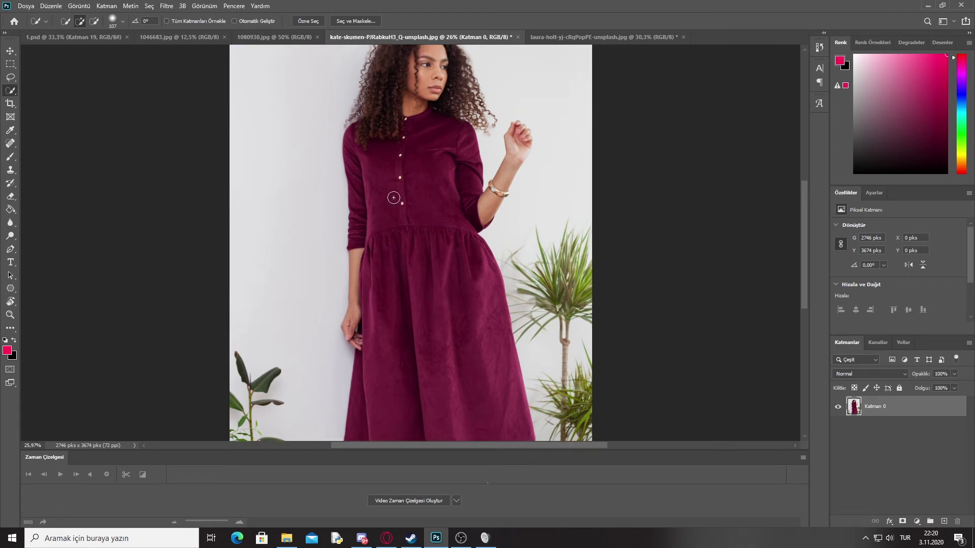
{"action": "scroll", "coordinate": [653, 212], "scroll_direction": "up", "scroll_amount": 1}
{"action": "scroll", "coordinate": [588, 229], "scroll_direction": "down", "scroll_amount": 1}
{"action": "scroll", "coordinate": [529, 245], "scroll_direction": "down", "scroll_amount": 2}
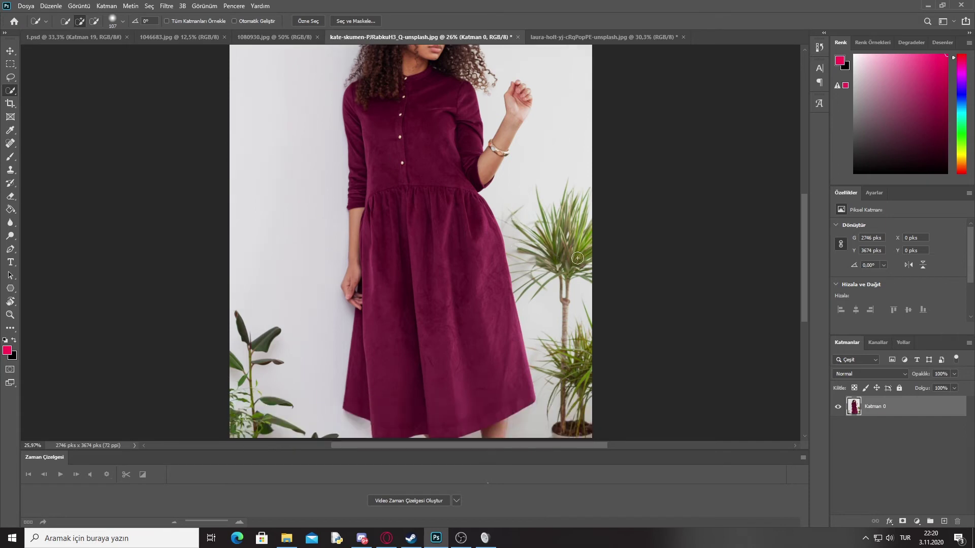
Step: Brush the selection over the skirt, waist and bodice up to the shoulders
{"action": "left_click", "coordinate": [413, 267]}
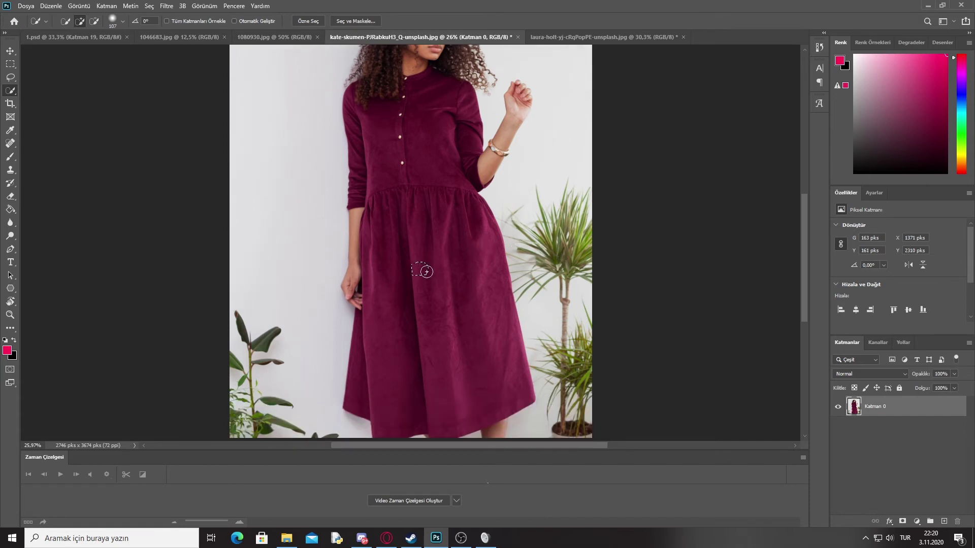
{"action": "scroll", "coordinate": [425, 269], "scroll_direction": "up", "scroll_amount": 1}
{"action": "mouse_move", "coordinate": [439, 248]}
{"action": "left_mouse_down"}
{"action": "mouse_move", "coordinate": [446, 294]}
{"action": "mouse_move", "coordinate": [477, 322]}
{"action": "mouse_move", "coordinate": [435, 309]}
{"action": "left_mouse_up"}
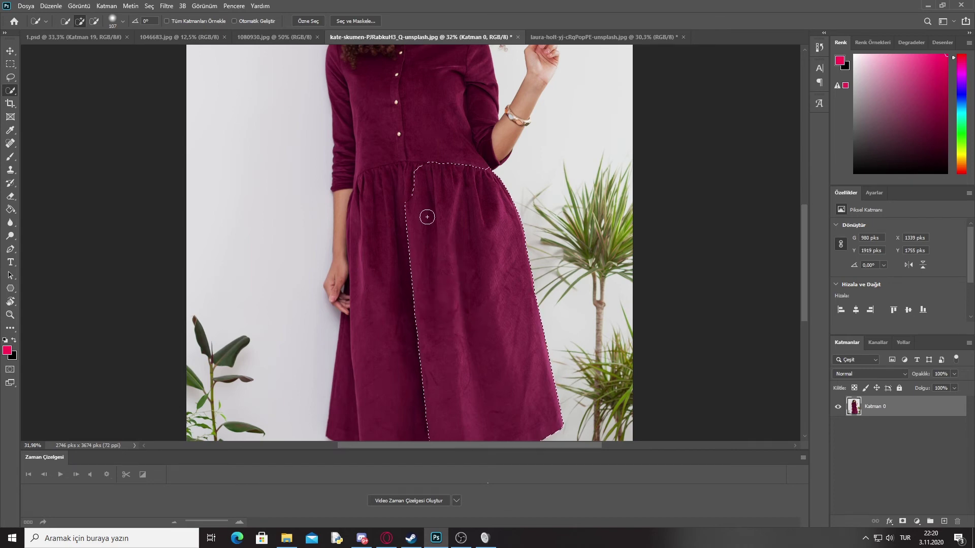
{"action": "mouse_move", "coordinate": [427, 218]}
{"action": "left_mouse_down"}
{"action": "mouse_move", "coordinate": [406, 239]}
{"action": "mouse_move", "coordinate": [391, 316]}
{"action": "mouse_move", "coordinate": [394, 167]}
{"action": "left_mouse_up"}
{"action": "scroll", "coordinate": [394, 168], "scroll_direction": "up", "scroll_amount": 3}
{"action": "scroll", "coordinate": [413, 220], "scroll_direction": "up", "scroll_amount": 2}
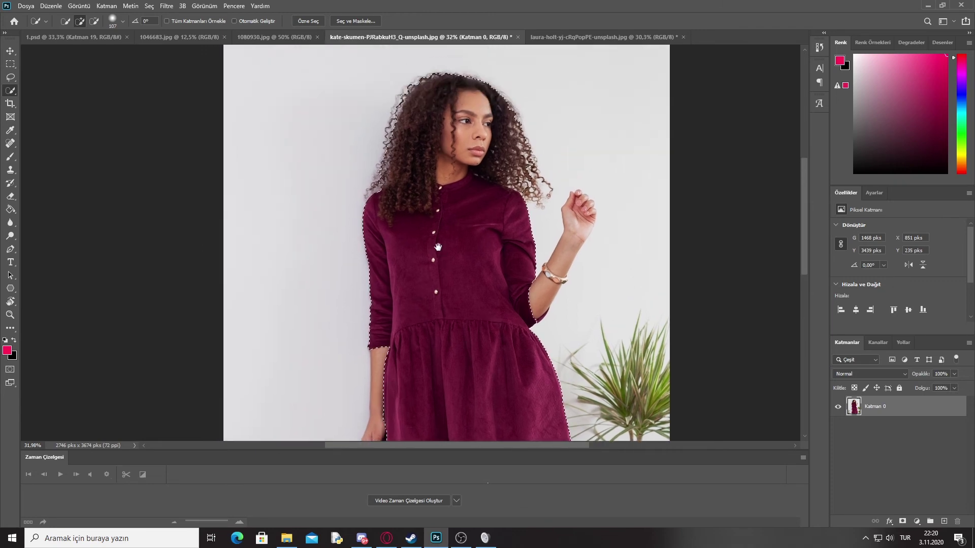
{"action": "left_click_drag", "start_coordinate": [515, 255], "coordinate": [468, 253]}
{"action": "scroll", "coordinate": [491, 273], "scroll_direction": "down", "scroll_amount": 1}
{"action": "scroll", "coordinate": [490, 273], "scroll_direction": "down", "scroll_amount": 2}
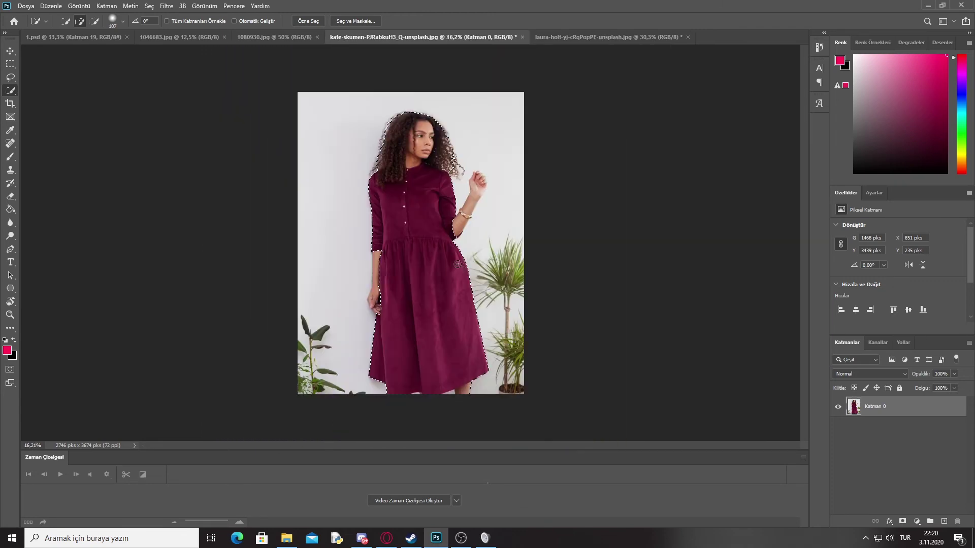
{"action": "scroll", "coordinate": [387, 178], "scroll_direction": "up", "scroll_amount": 1}
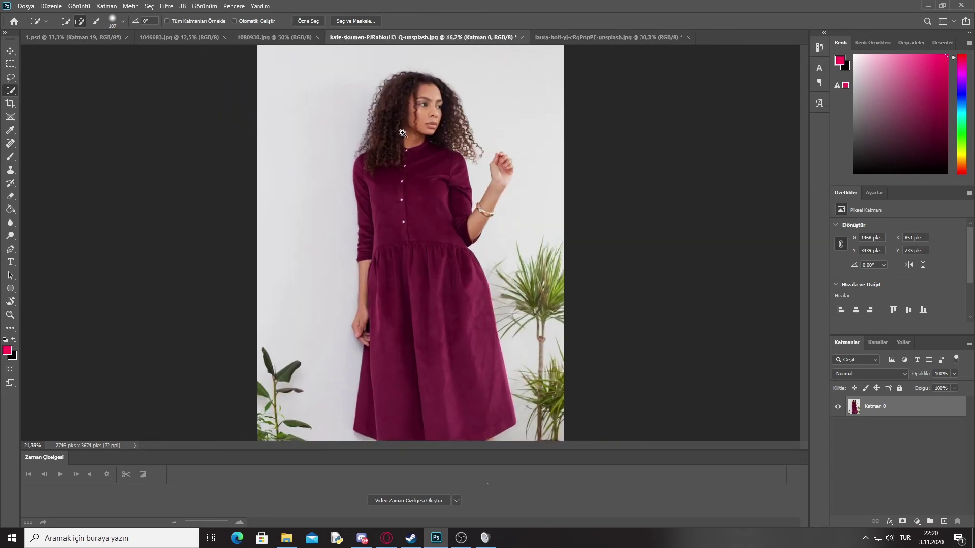
{"action": "scroll", "coordinate": [386, 163], "scroll_direction": "up", "scroll_amount": 1}
{"action": "scroll", "coordinate": [382, 136], "scroll_direction": "up", "scroll_amount": 3}
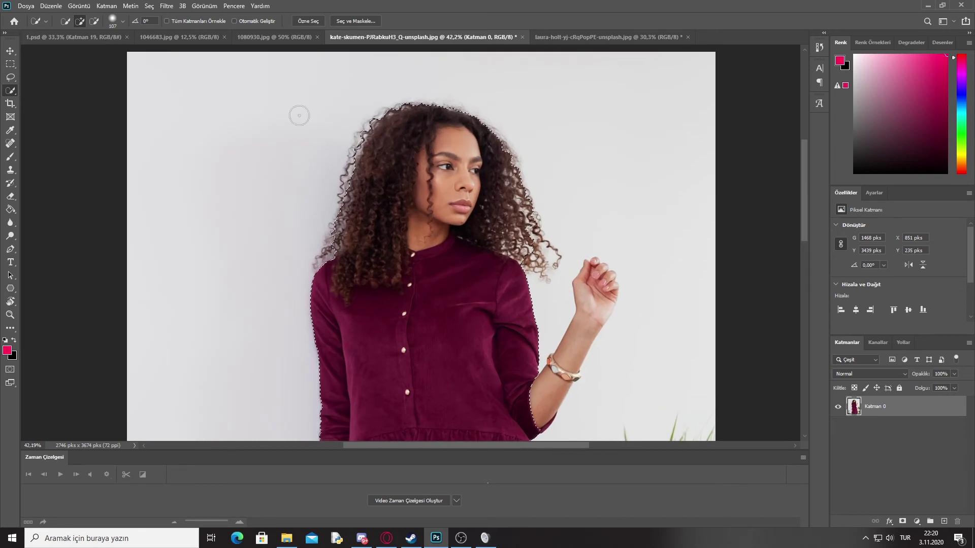
Step: Subtract the face and surrounding hair from the dress selection
{"action": "key", "text": "alt"}
{"action": "mouse_move", "coordinate": [392, 134]}
{"action": "left_mouse_down"}
{"action": "mouse_move", "coordinate": [510, 226]}
{"action": "mouse_move", "coordinate": [518, 246]}
{"action": "left_mouse_up"}
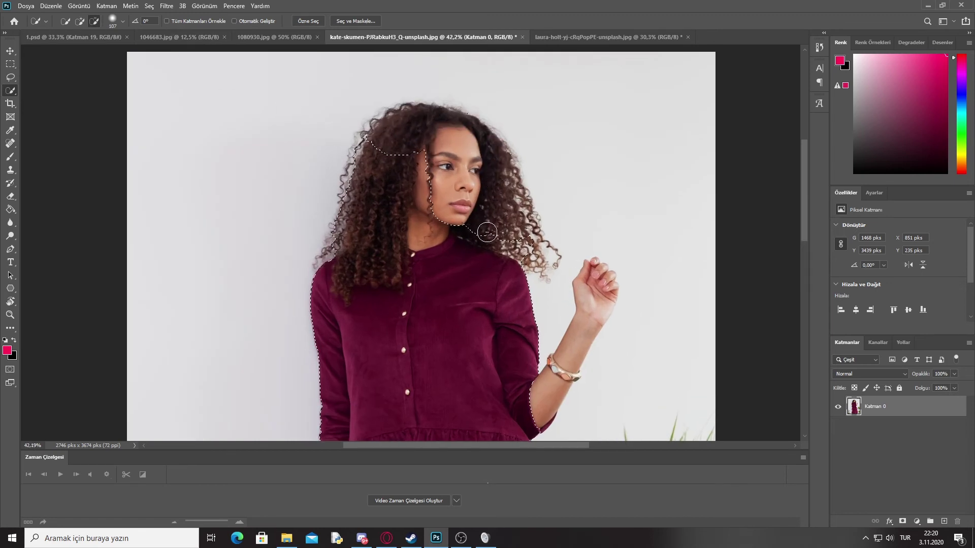
{"action": "mouse_move", "coordinate": [429, 198]}
{"action": "left_mouse_down"}
{"action": "mouse_move", "coordinate": [368, 240]}
{"action": "mouse_move", "coordinate": [387, 259]}
{"action": "mouse_move", "coordinate": [340, 285]}
{"action": "mouse_move", "coordinate": [391, 278]}
{"action": "mouse_move", "coordinate": [381, 272]}
{"action": "left_mouse_up"}
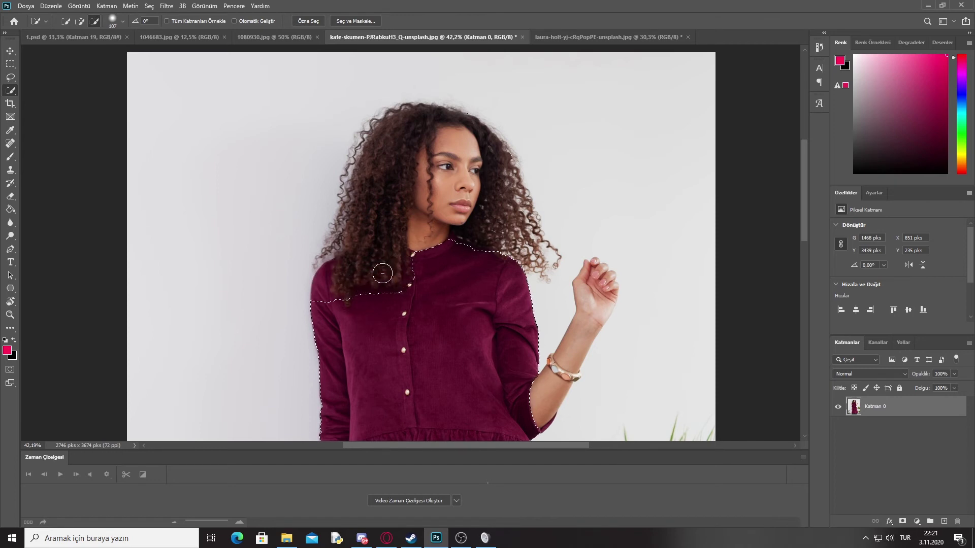
Step: Add the left shoulder and collar back into the selection
{"action": "left_click", "coordinate": [80, 21]}
{"action": "mouse_move", "coordinate": [324, 284]}
{"action": "left_mouse_down"}
{"action": "mouse_move", "coordinate": [324, 300]}
{"action": "mouse_move", "coordinate": [327, 276]}
{"action": "mouse_move", "coordinate": [338, 299]}
{"action": "mouse_move", "coordinate": [399, 298]}
{"action": "left_mouse_up"}
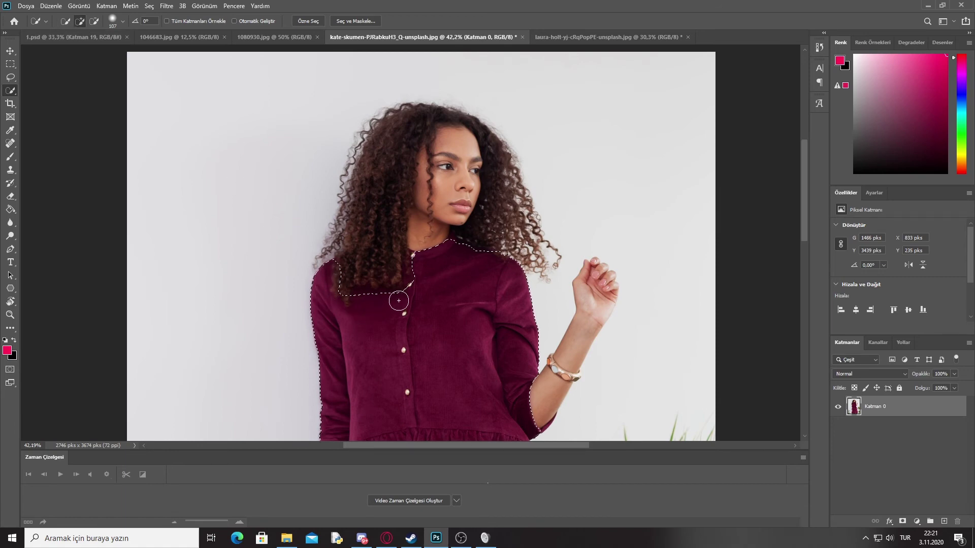
{"action": "left_click_drag", "start_coordinate": [412, 264], "coordinate": [414, 257]}
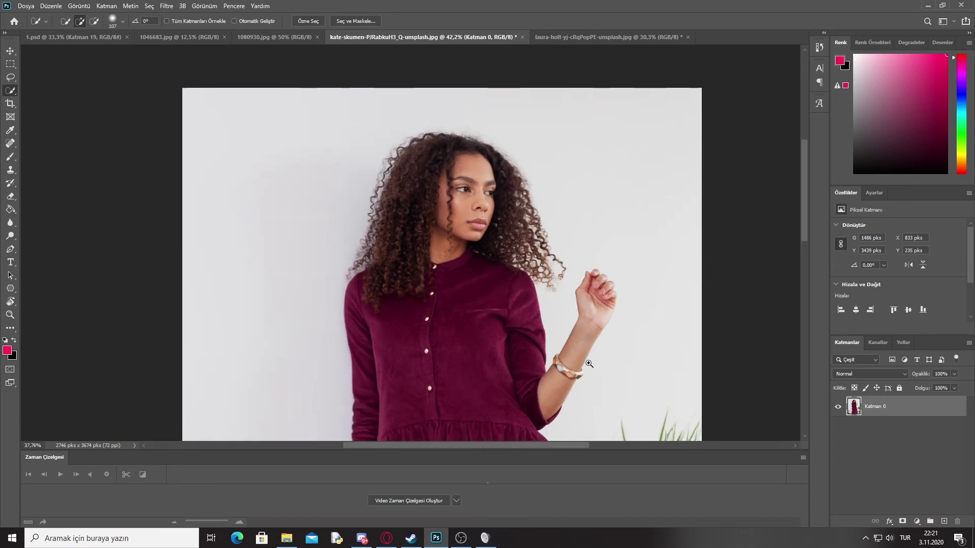
{"action": "left_click_drag", "start_coordinate": [574, 400], "coordinate": [620, 406]}
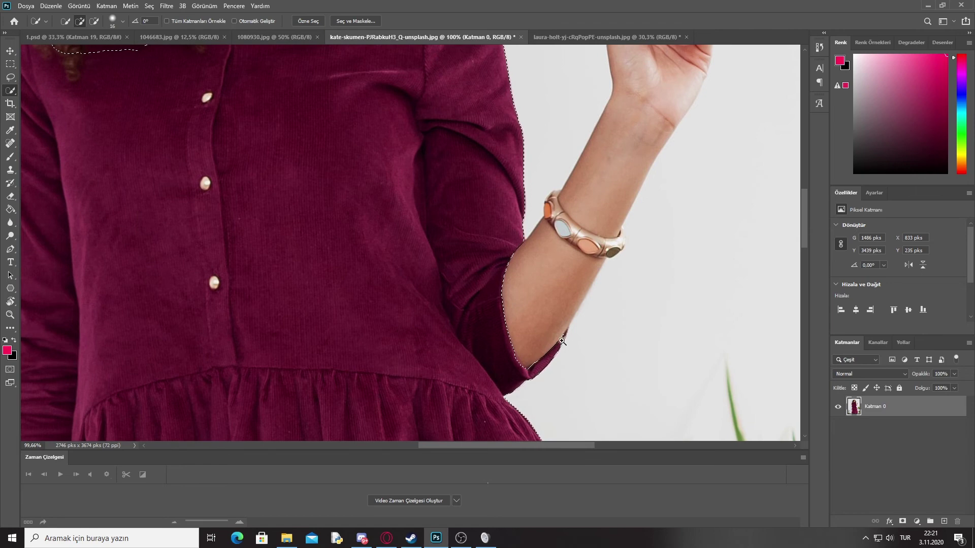
{"action": "left_click_drag", "start_coordinate": [568, 344], "coordinate": [101, 345]}
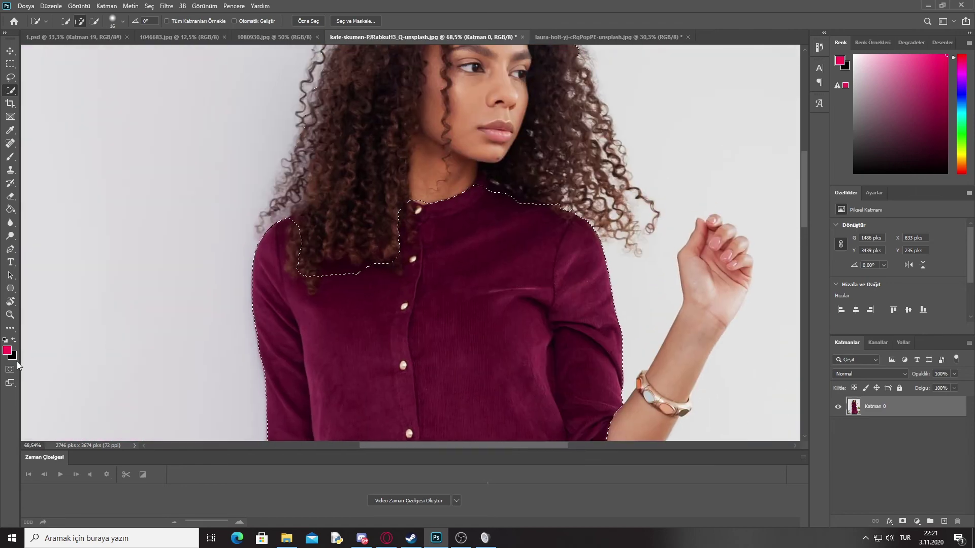
Step: Enter Quick Mask, zoom in on the collar, and test-clear then restore a mask dab there
{"action": "left_click", "coordinate": [10, 369]}
{"action": "left_click_drag", "start_coordinate": [309, 249], "coordinate": [356, 249]}
{"action": "key", "text": "e"}
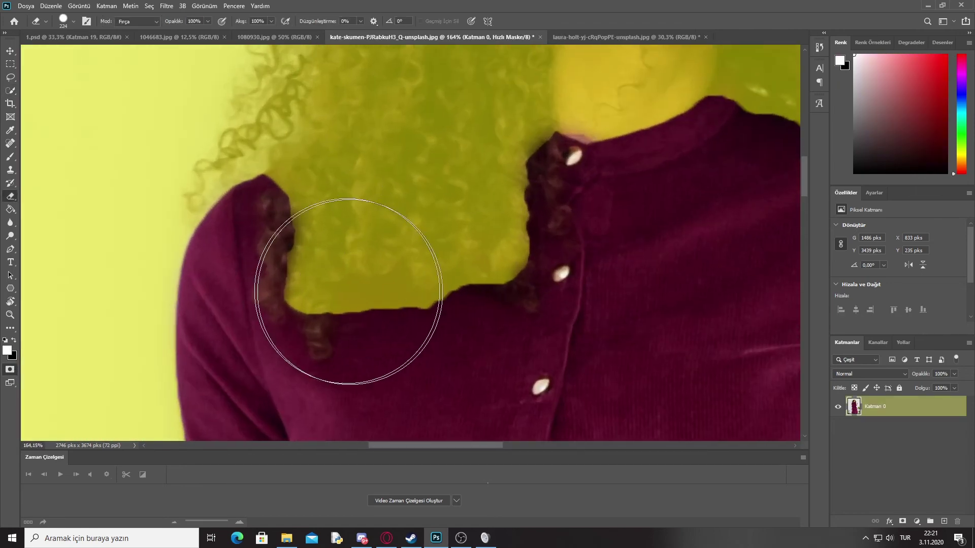
{"action": "key", "text": "x"}
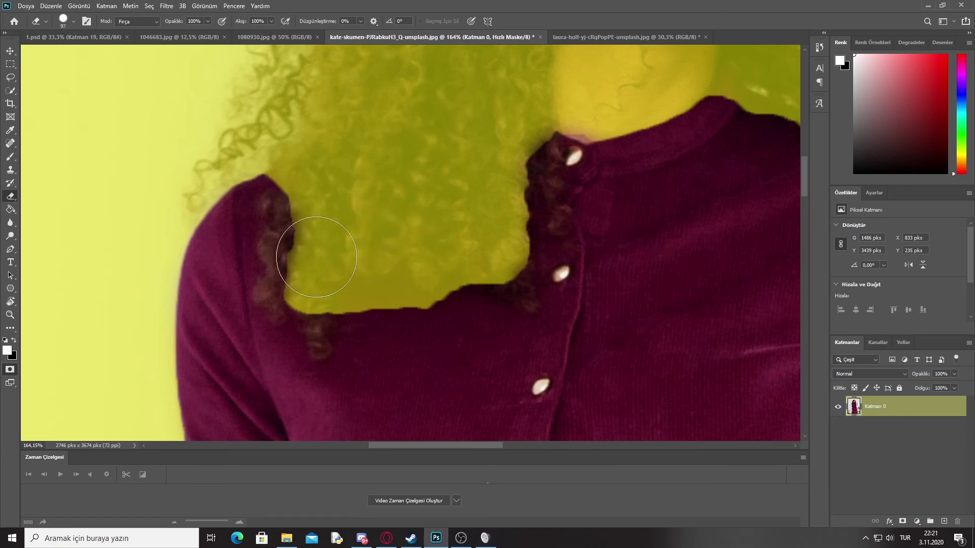
{"action": "left_click", "coordinate": [308, 207]}
{"action": "key", "text": "x"}
{"action": "mouse_move", "coordinate": [308, 207]}
{"action": "left_mouse_down"}
{"action": "mouse_move", "coordinate": [293, 258]}
{"action": "mouse_move", "coordinate": [320, 350]}
{"action": "left_mouse_up"}
Step: Refine the mask along the collar by the curls and shoulder, then return to a selection
{"action": "mouse_move", "coordinate": [478, 299]}
{"action": "left_mouse_down"}
{"action": "mouse_move", "coordinate": [530, 232]}
{"action": "mouse_move", "coordinate": [538, 181]}
{"action": "left_mouse_up"}
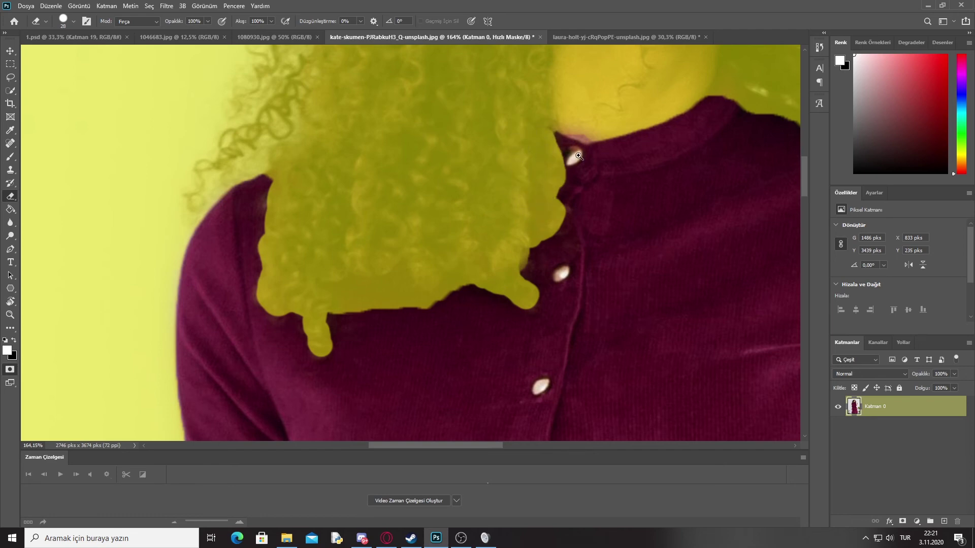
{"action": "scroll", "coordinate": [446, 308], "scroll_direction": "down", "scroll_amount": 3}
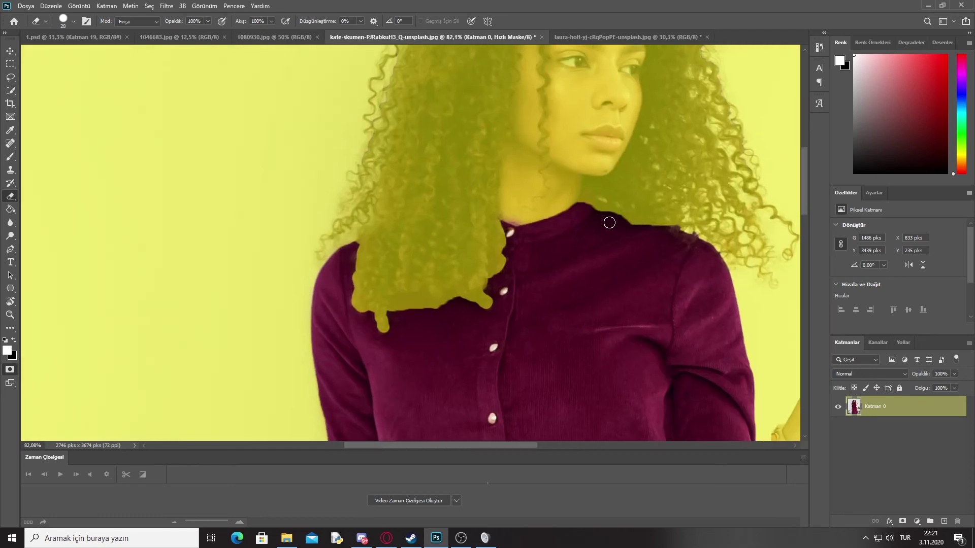
{"action": "left_click_drag", "start_coordinate": [583, 205], "coordinate": [663, 232]}
{"action": "key", "text": "x"}
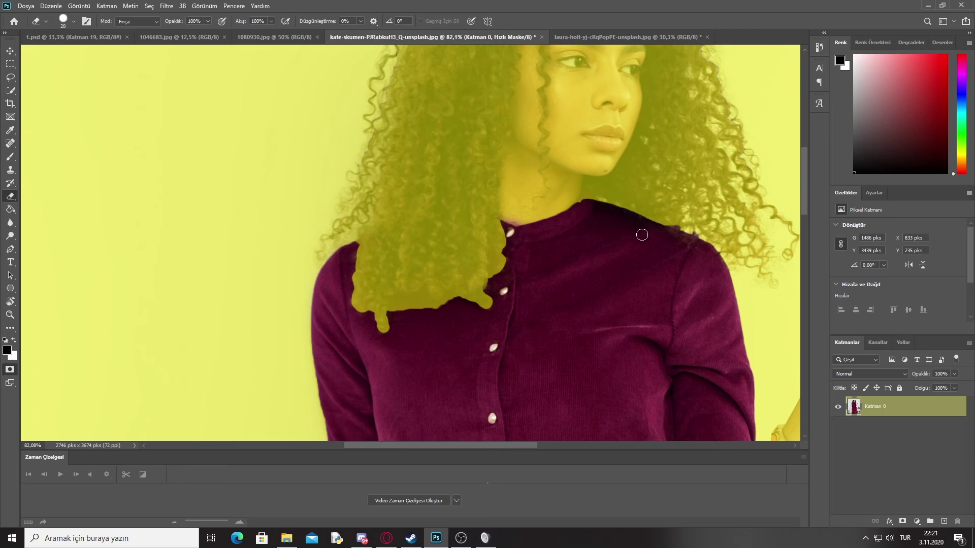
{"action": "scroll", "coordinate": [642, 235], "scroll_direction": "down", "scroll_amount": 2}
{"action": "scroll", "coordinate": [627, 246], "scroll_direction": "down", "scroll_amount": 2}
{"action": "scroll", "coordinate": [470, 239], "scroll_direction": "down", "scroll_amount": 1}
{"action": "scroll", "coordinate": [452, 246], "scroll_direction": "down", "scroll_amount": 2}
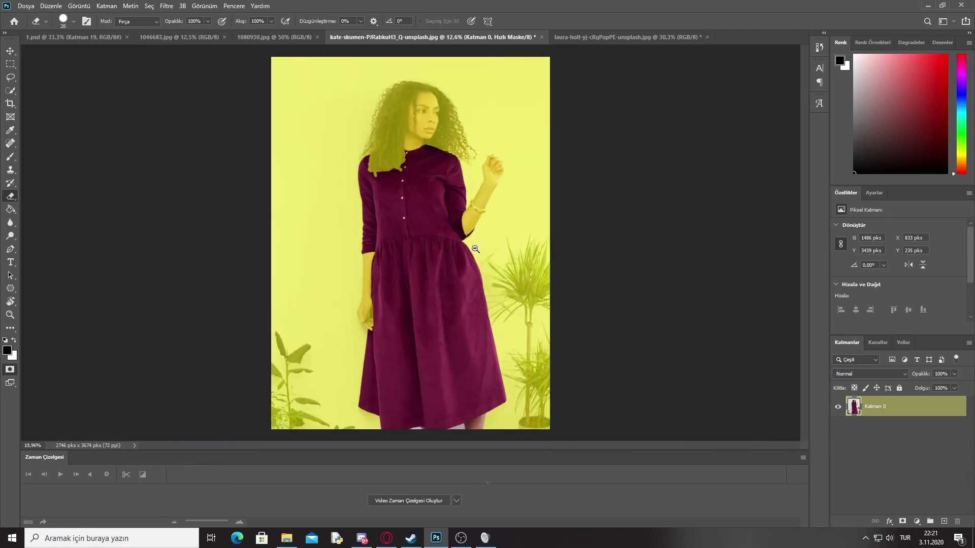
{"action": "scroll", "coordinate": [411, 319], "scroll_direction": "up", "scroll_amount": 1}
{"action": "left_click", "coordinate": [12, 372]}
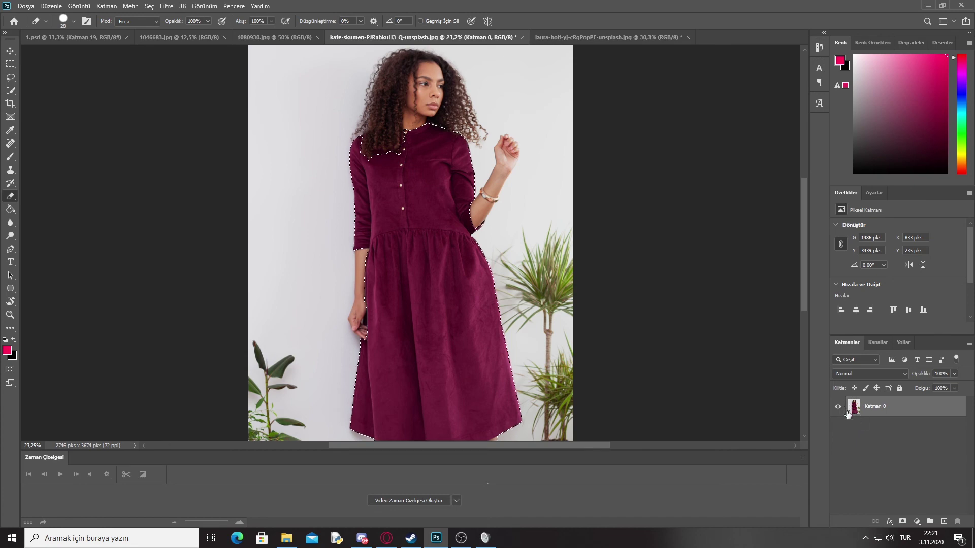
Step: Copy the selected dress onto a new layer, Katman 1, and check the cut-out
{"action": "key", "text": "ctrl+j"}
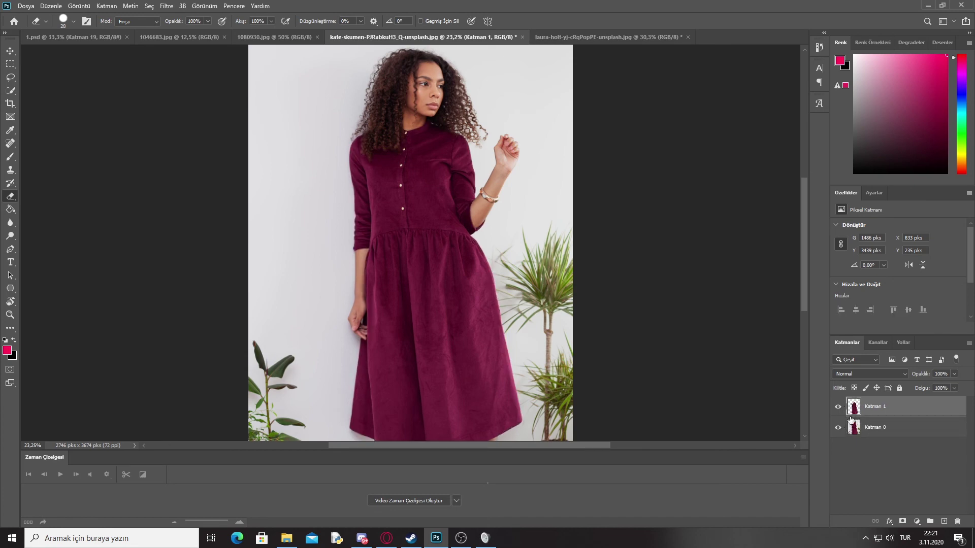
{"action": "left_click", "coordinate": [838, 429]}
{"action": "left_click", "coordinate": [838, 428]}
Step: Add a Hue/Saturation adjustment layer clipped to Katman 1
{"action": "left_click", "coordinate": [916, 521]}
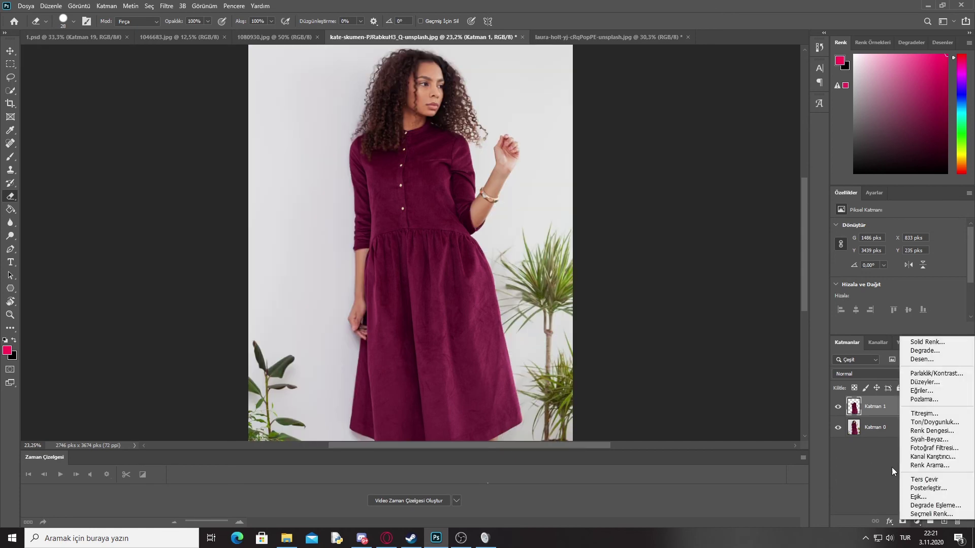
{"action": "left_click", "coordinate": [934, 423]}
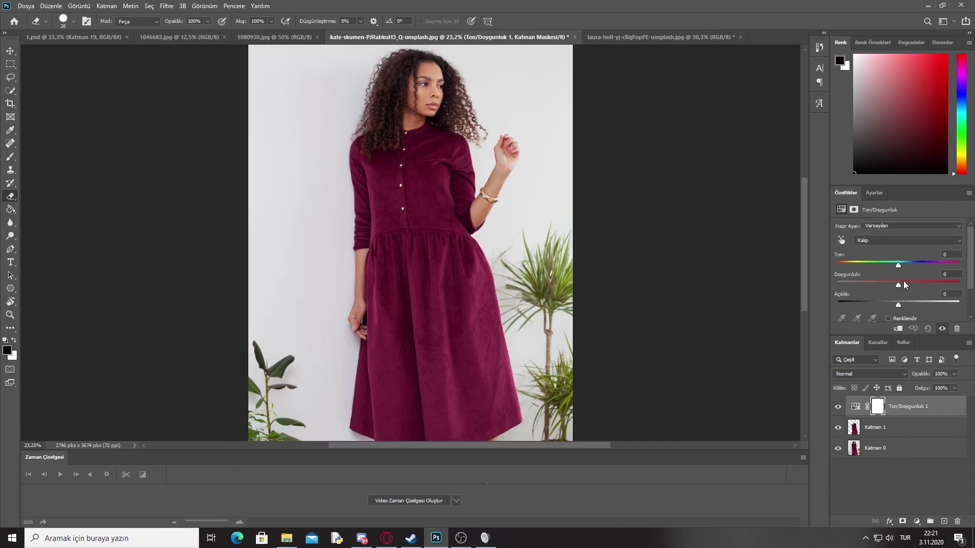
{"action": "left_click", "coordinate": [898, 329]}
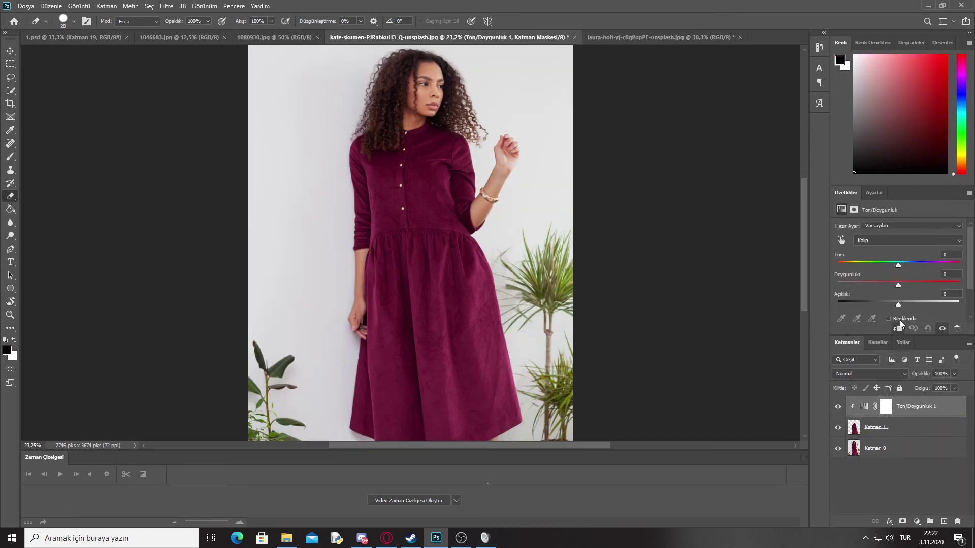
{"action": "right_click", "coordinate": [938, 404]}
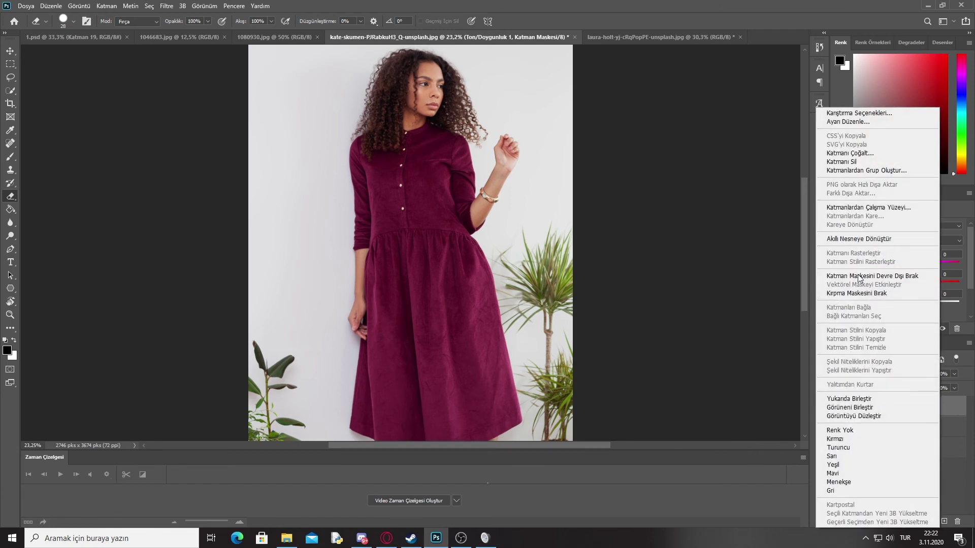
{"action": "left_click", "coordinate": [954, 417]}
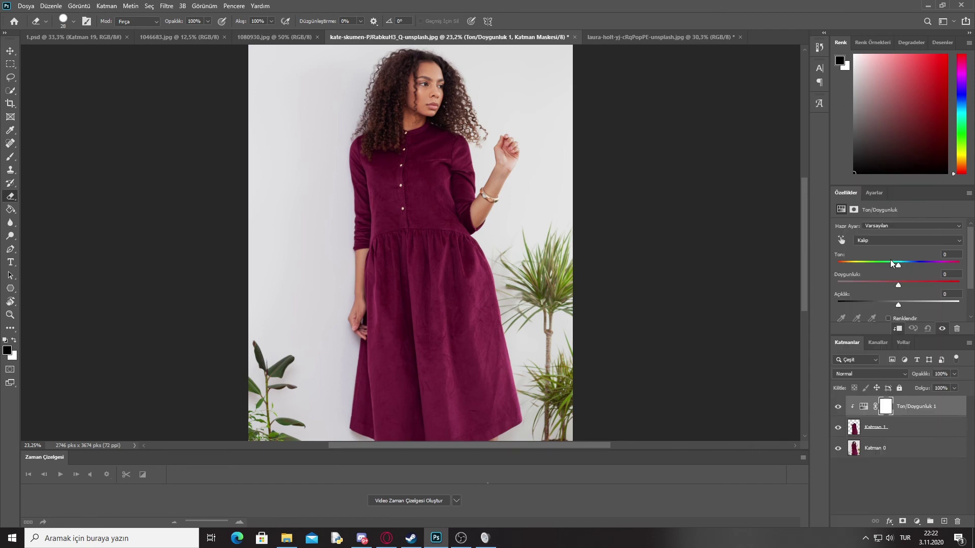
Step: Set the clipped Hue/Saturation hue to about -80, turning the dress blue-violet
{"action": "mouse_move", "coordinate": [898, 269]}
{"action": "left_mouse_down"}
{"action": "mouse_move", "coordinate": [862, 298]}
{"action": "mouse_move", "coordinate": [899, 327]}
{"action": "mouse_move", "coordinate": [863, 343]}
{"action": "left_mouse_up"}
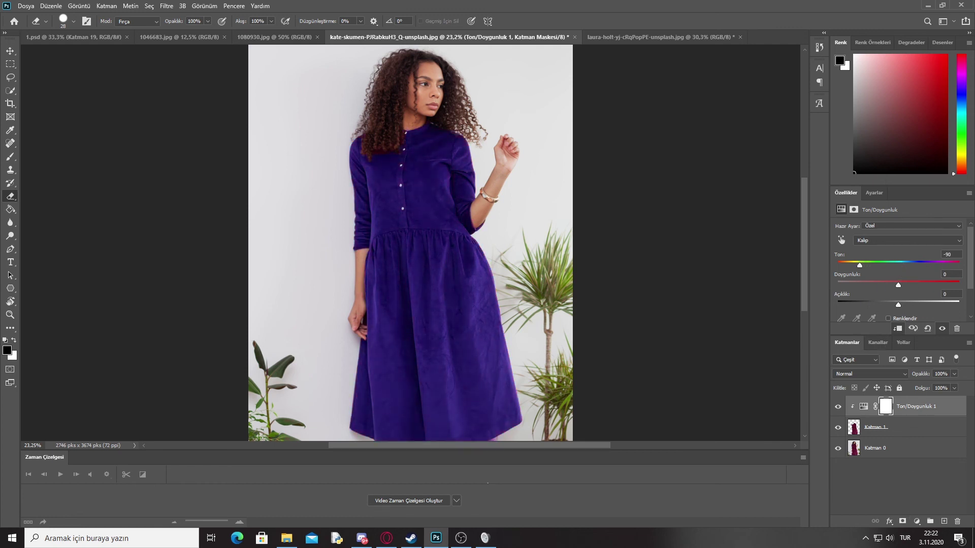